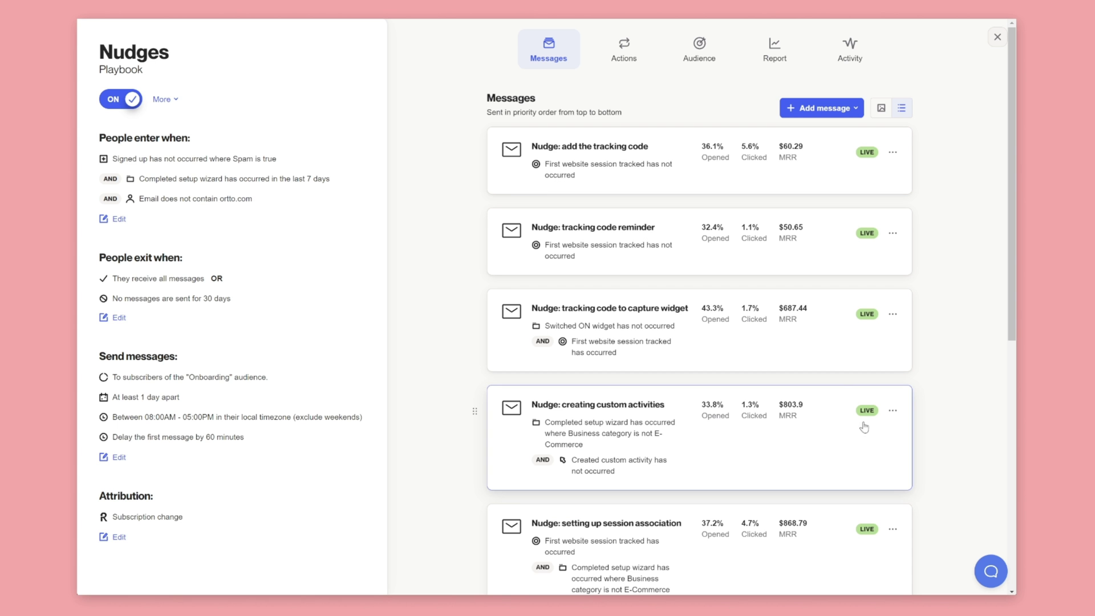
Add Created project as the funnel's third step and filter people within 10 km of Sydney
left_click_drag(826, 443, 826, 335)
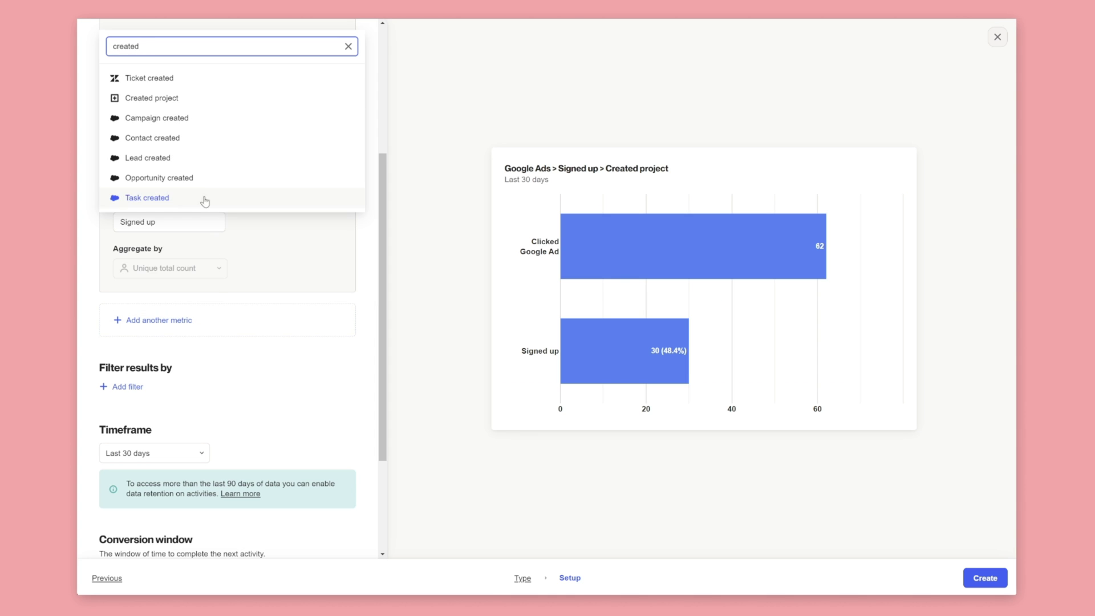
left_click(178, 106)
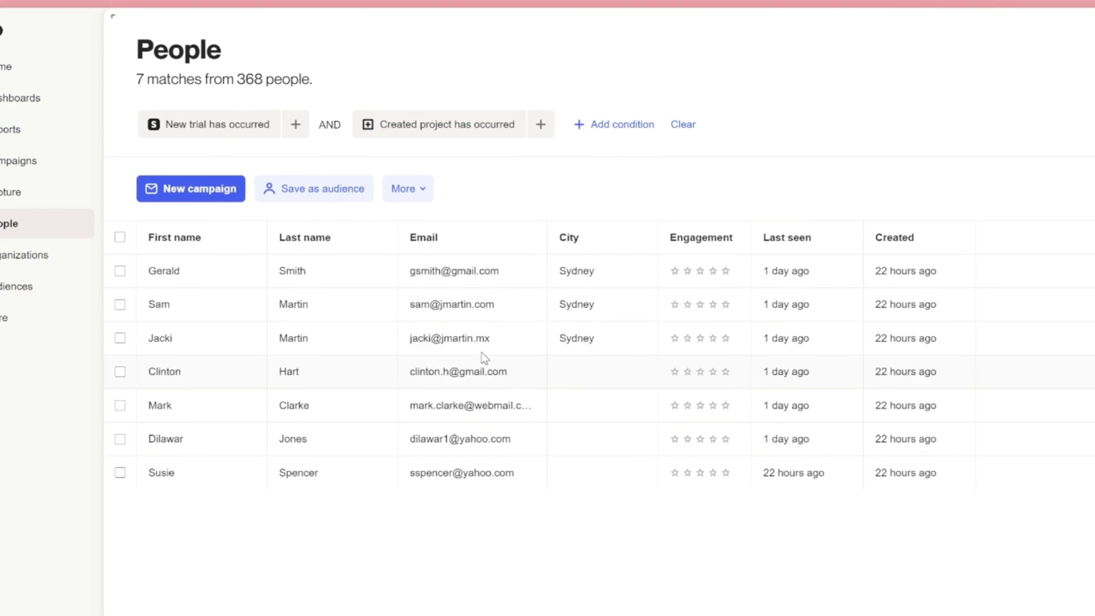
left_click(604, 139)
type("prox")
left_click(610, 237)
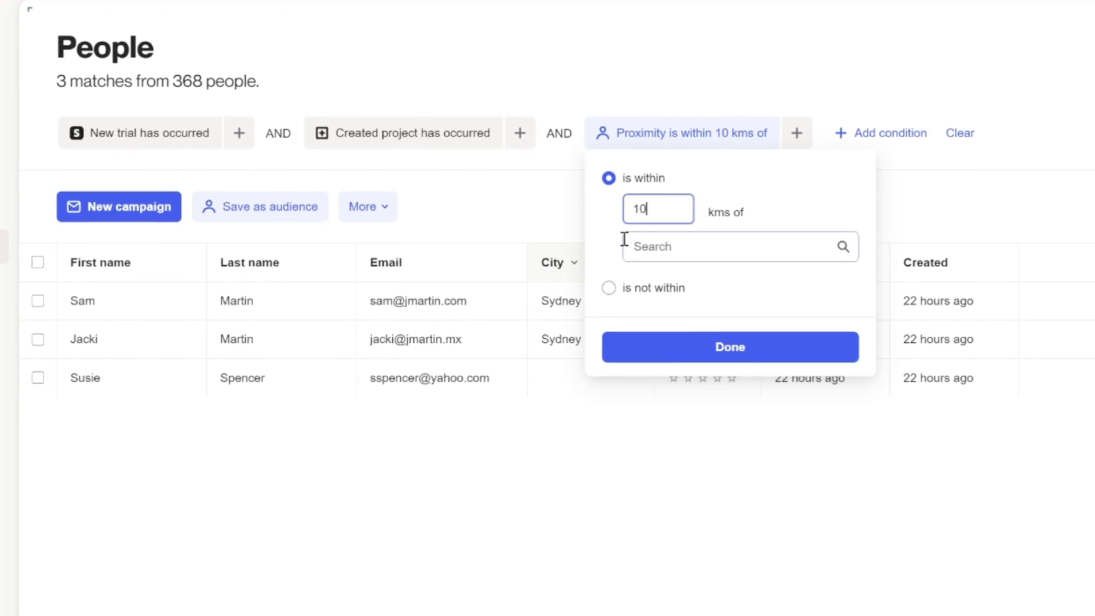
left_click(659, 292)
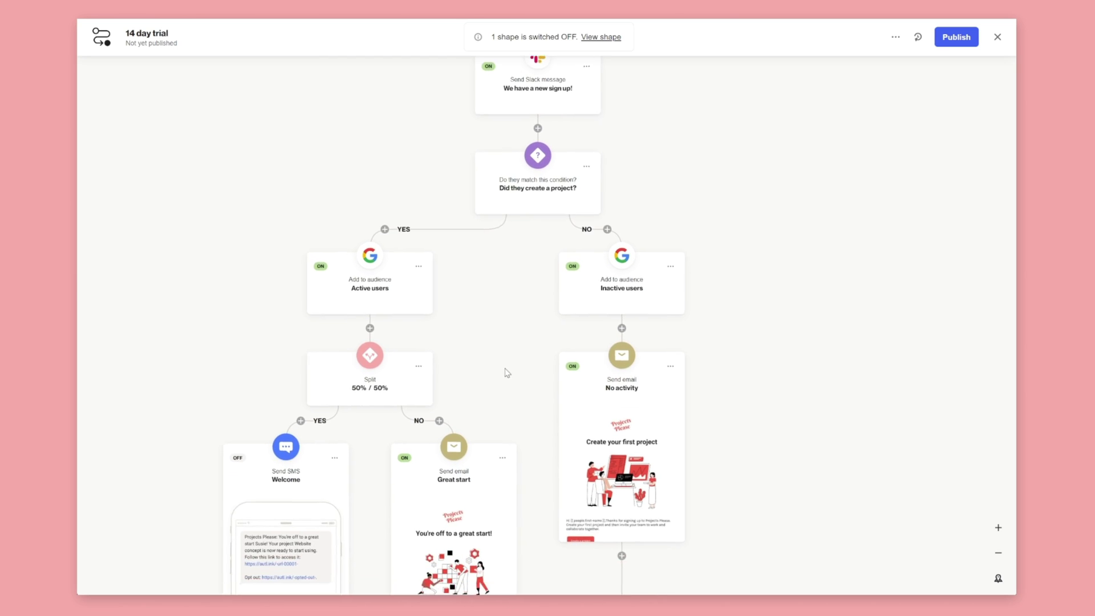
scroll(526, 321, "down", 4)
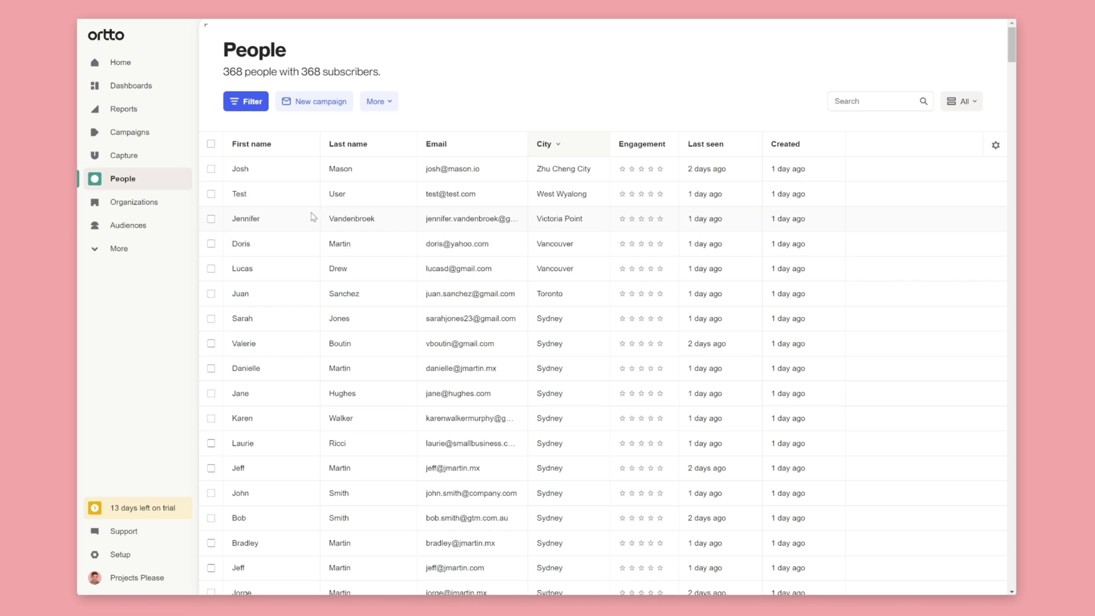
After viewing a profile, begin a Salesforce data source connection and open the People filter menu
left_click(240, 171)
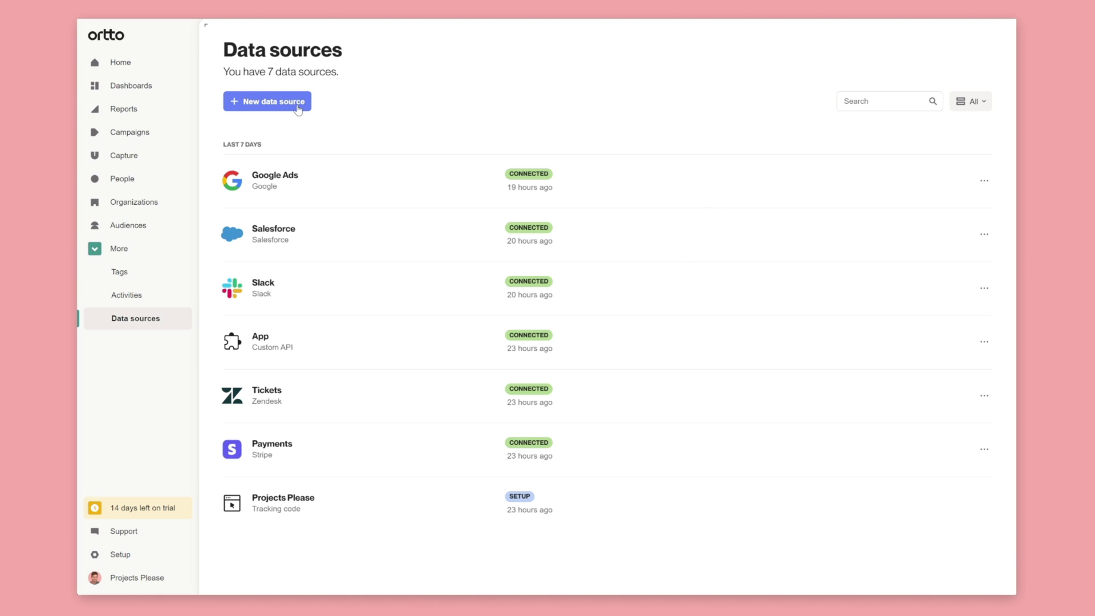
left_click(298, 102)
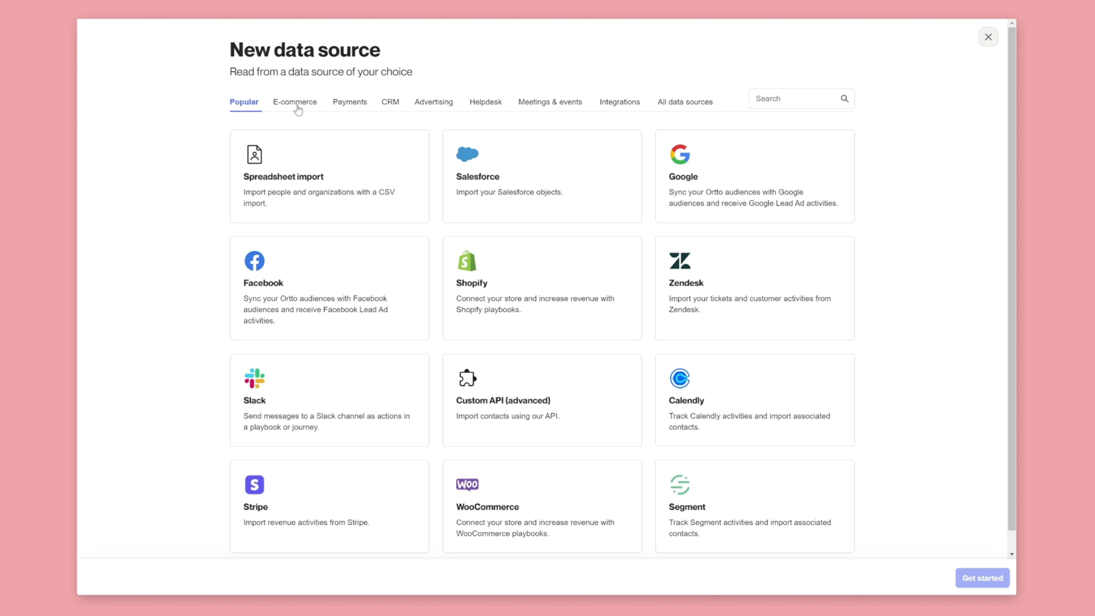
left_click(514, 157)
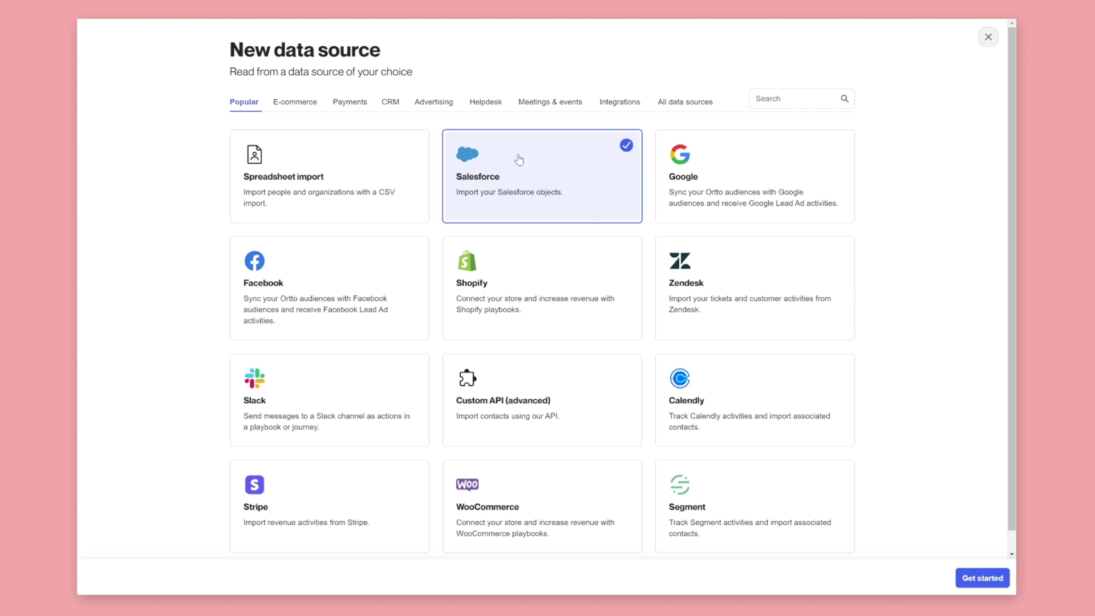
left_click(984, 578)
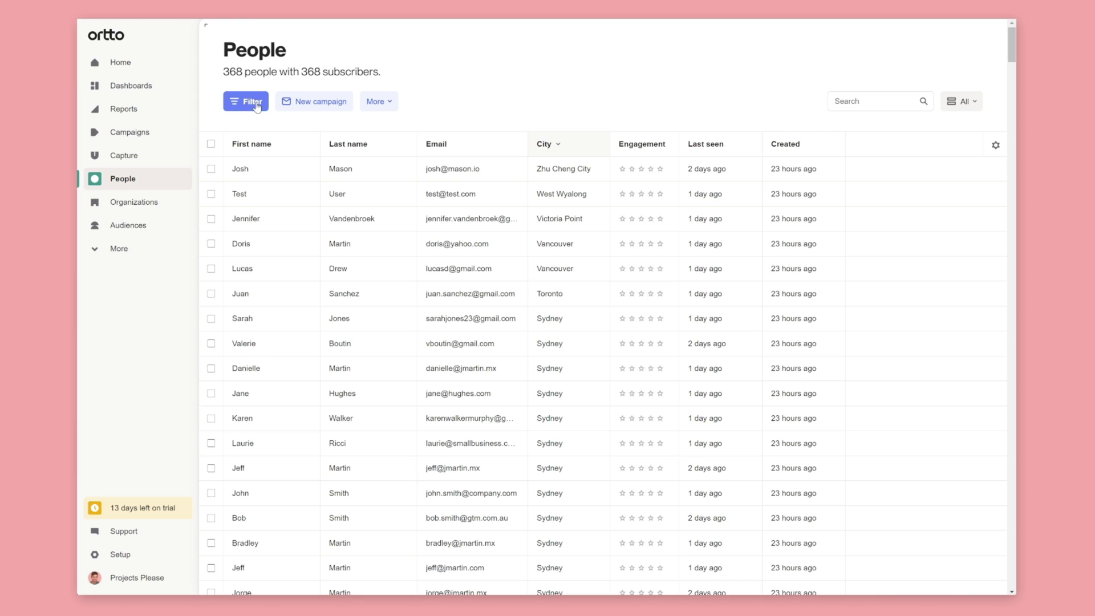
left_click(255, 102)
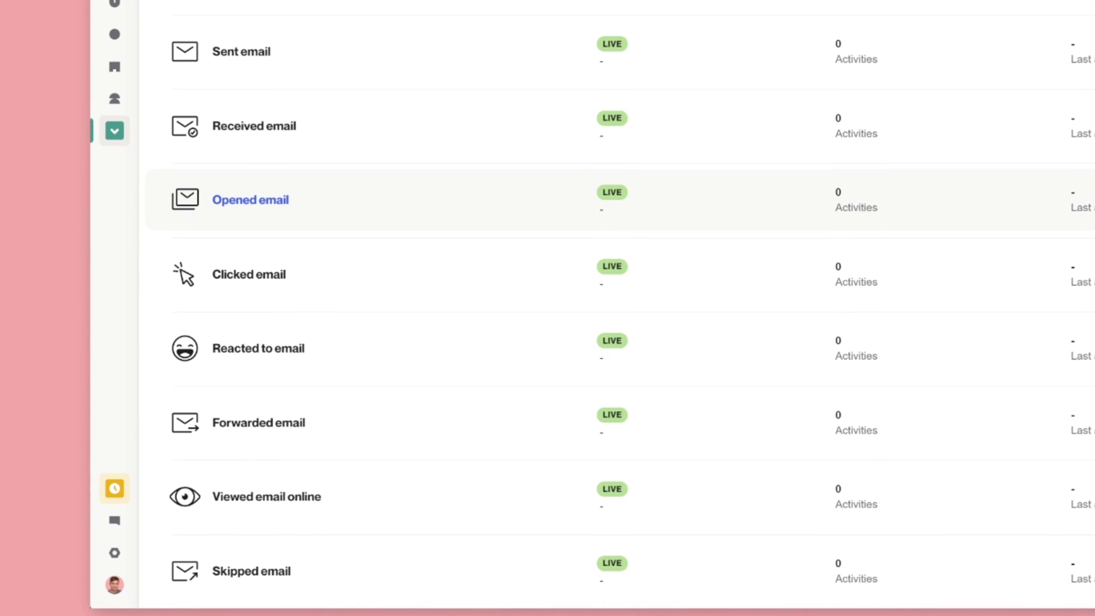
scroll(598, 343, "down", 10)
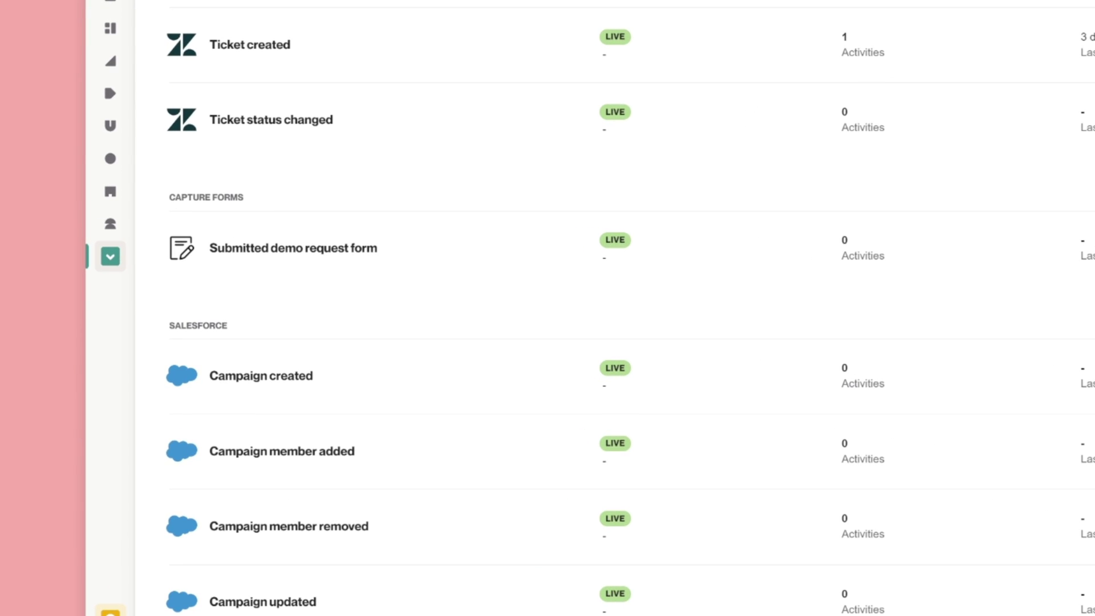
scroll(599, 342, "down", 10)
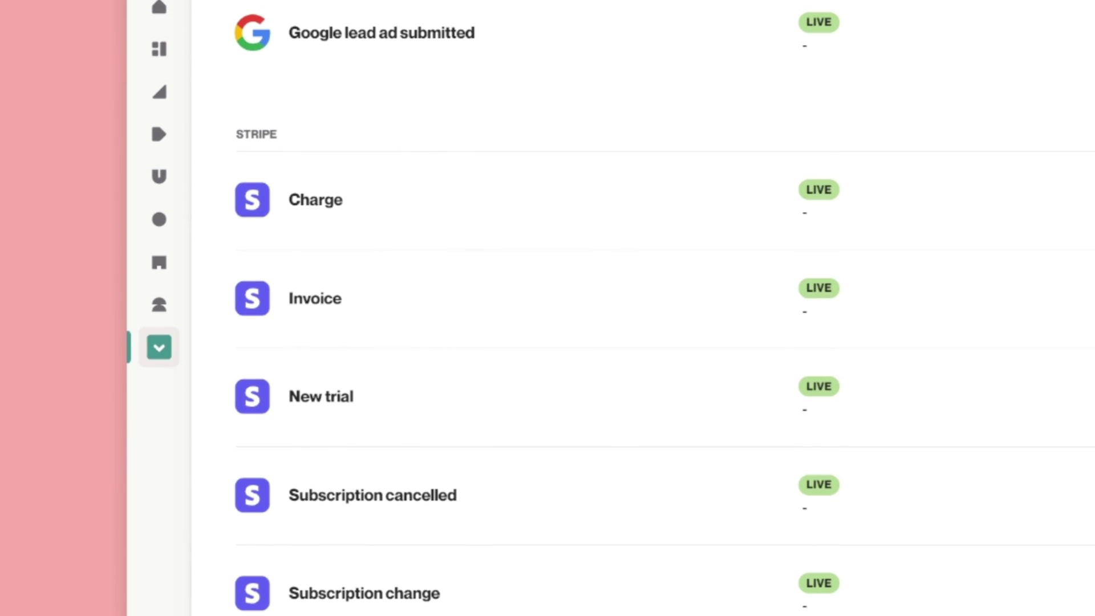
Create a check-icon Completed onboarding activity; require Created project not occurred for journey entry
left_click(278, 105)
type("Com")
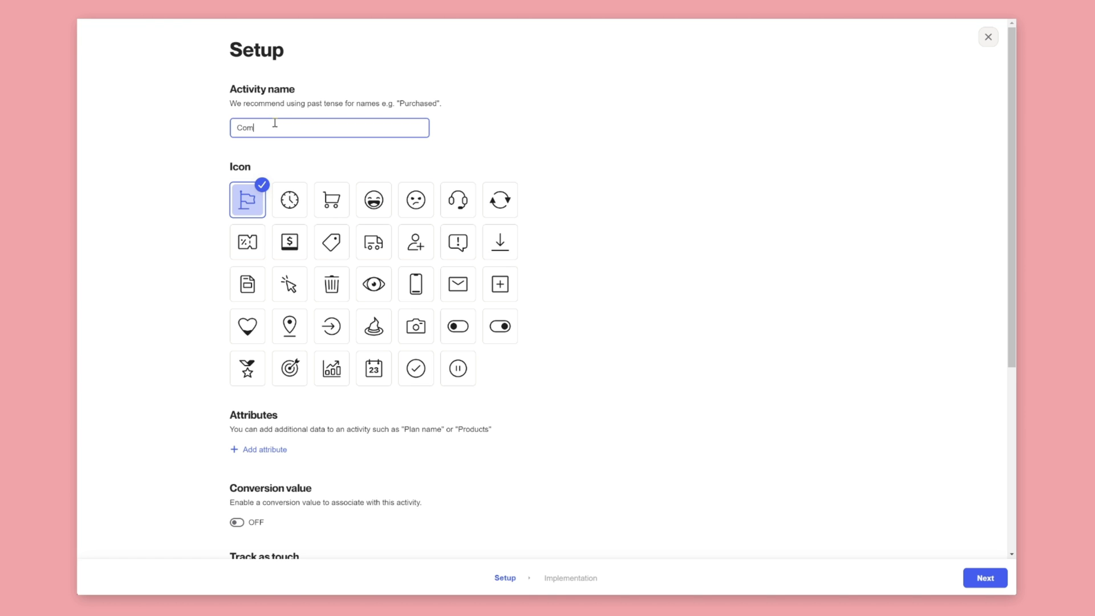
type("pleted onboarding")
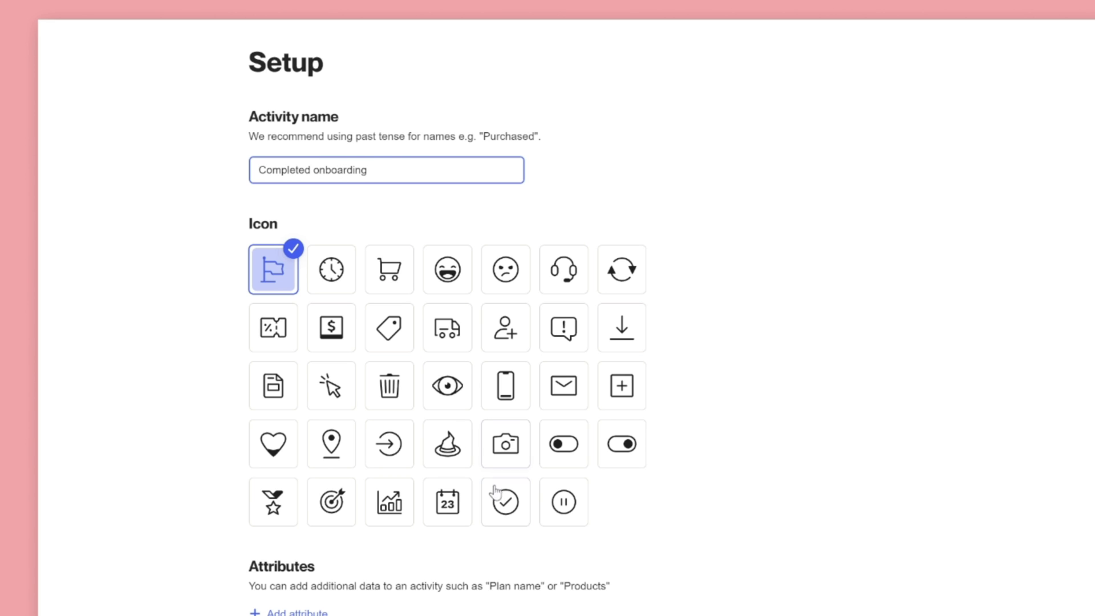
left_click(505, 506)
left_click(535, 167)
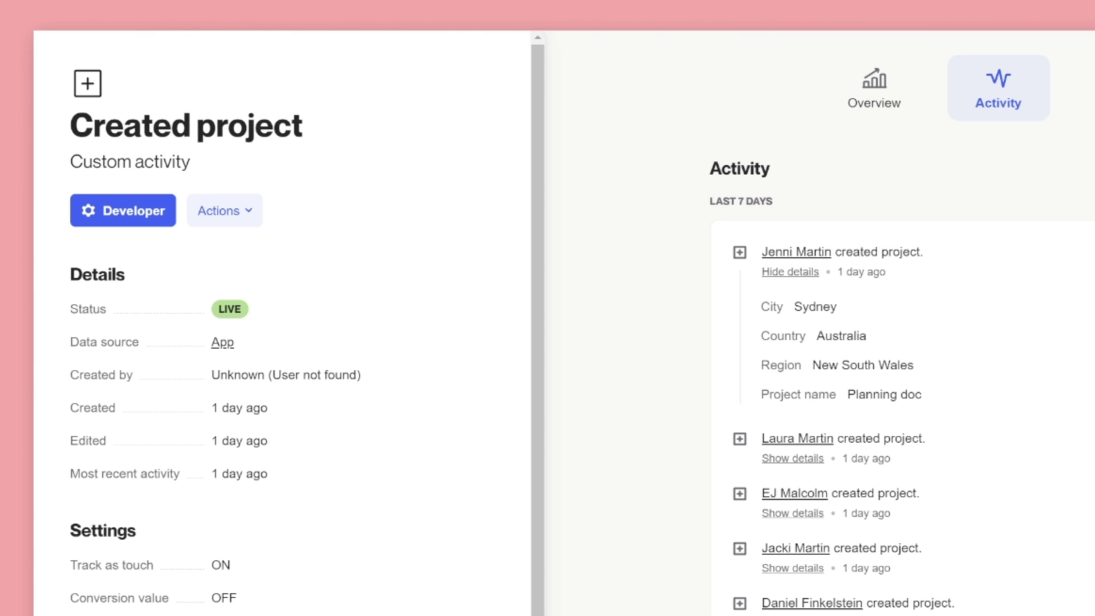
left_click(201, 283)
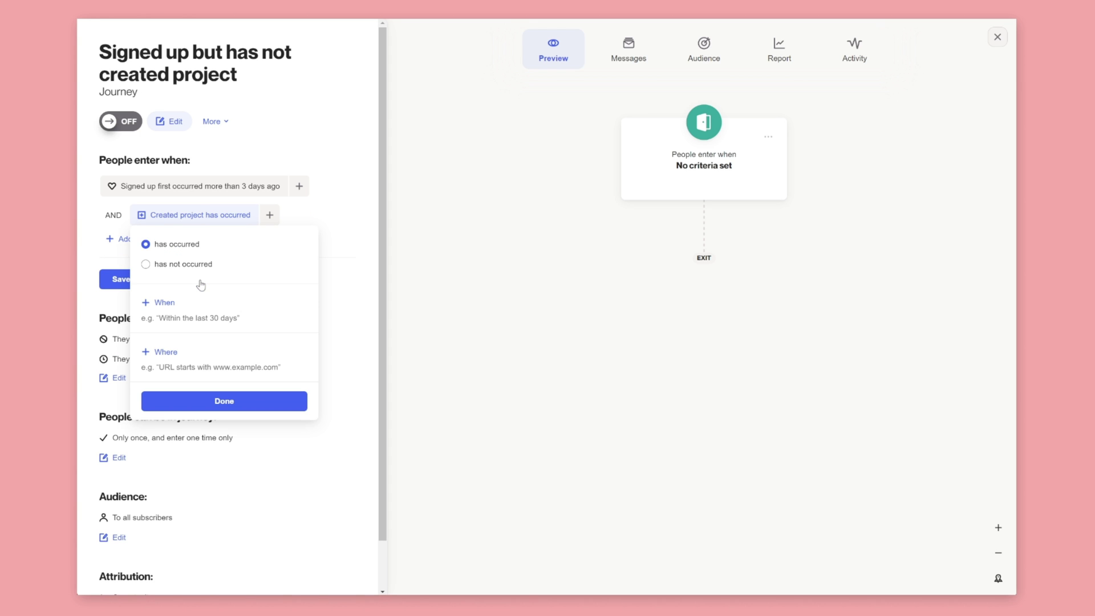
left_click(226, 400)
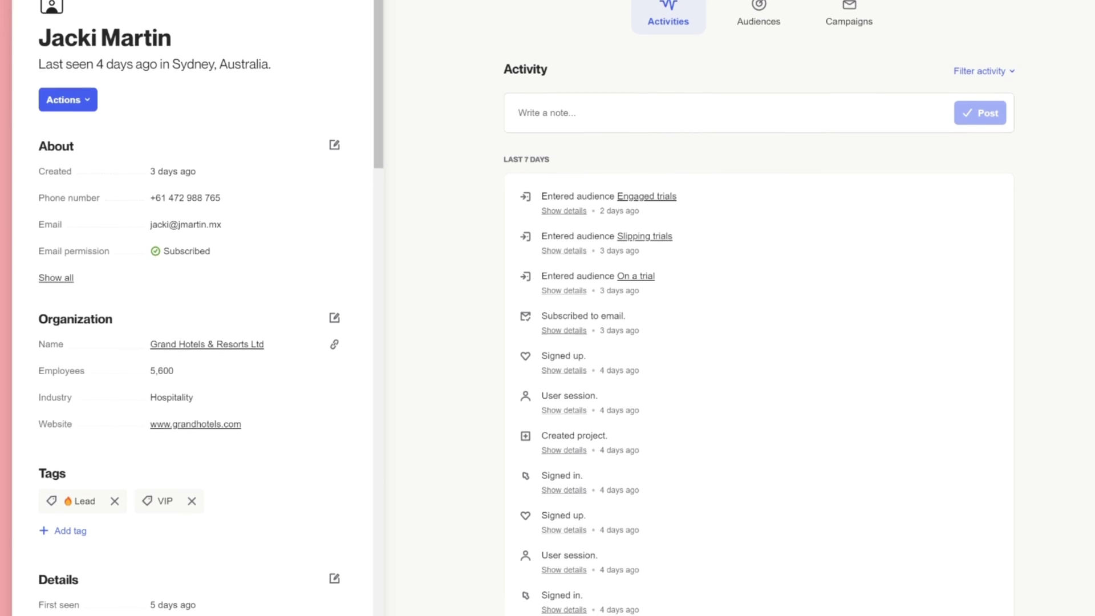
left_click(140, 135)
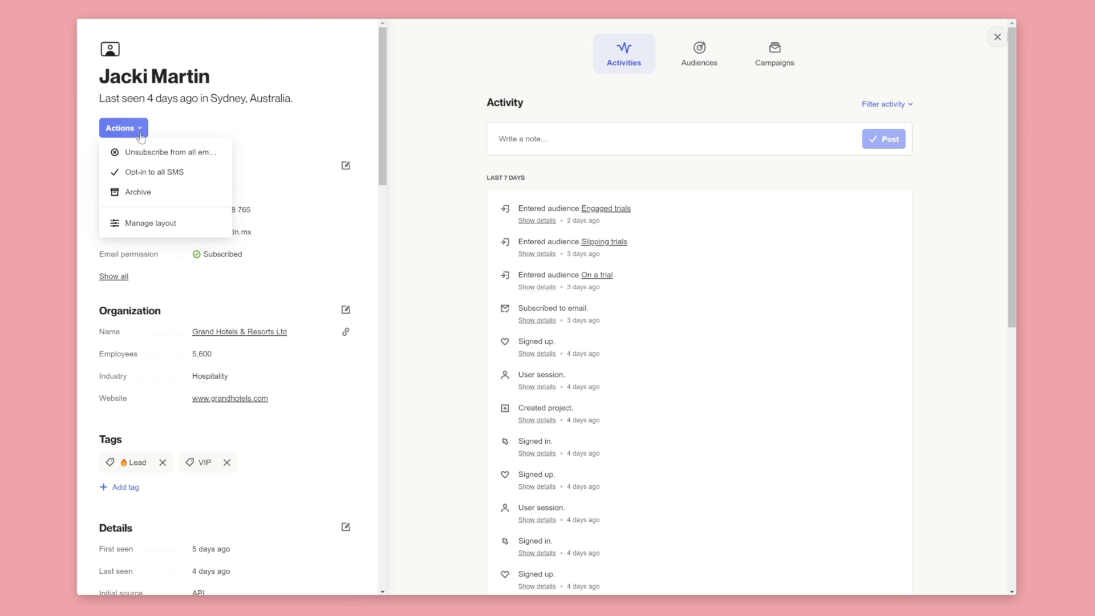
left_click(149, 224)
left_click_drag(141, 228, 155, 199)
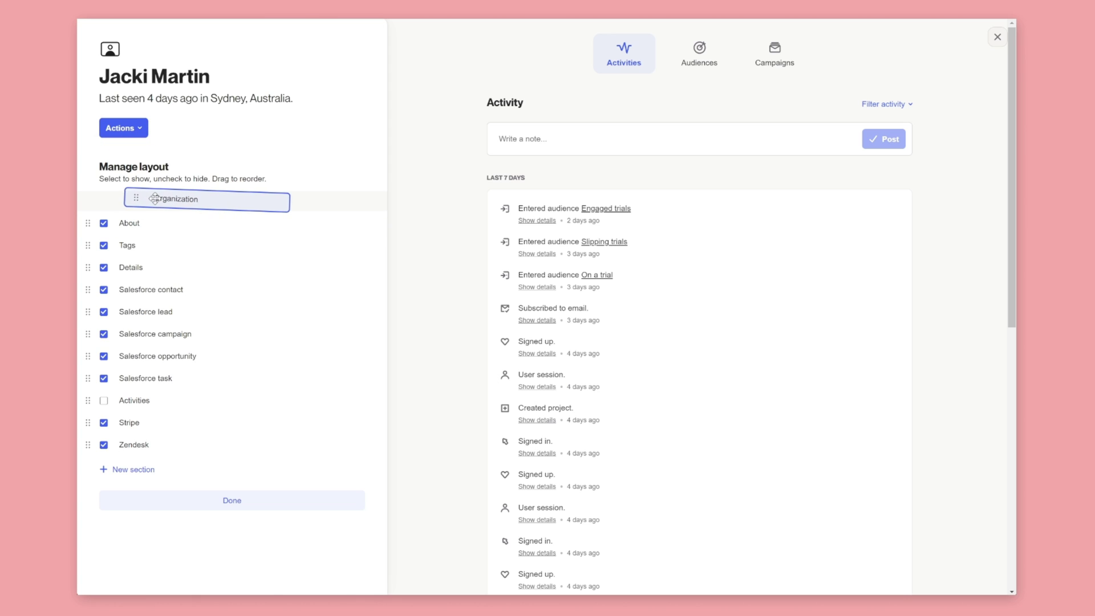
left_click(248, 505)
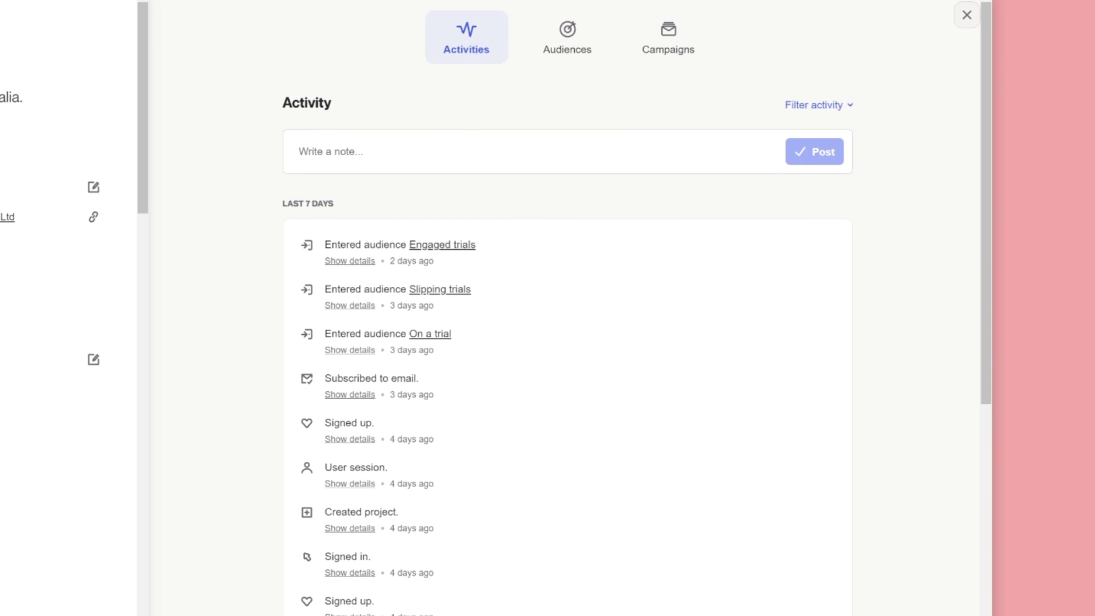
Add a San Francisco city condition, then filter to no Created project in the last 30 days
left_click(314, 414)
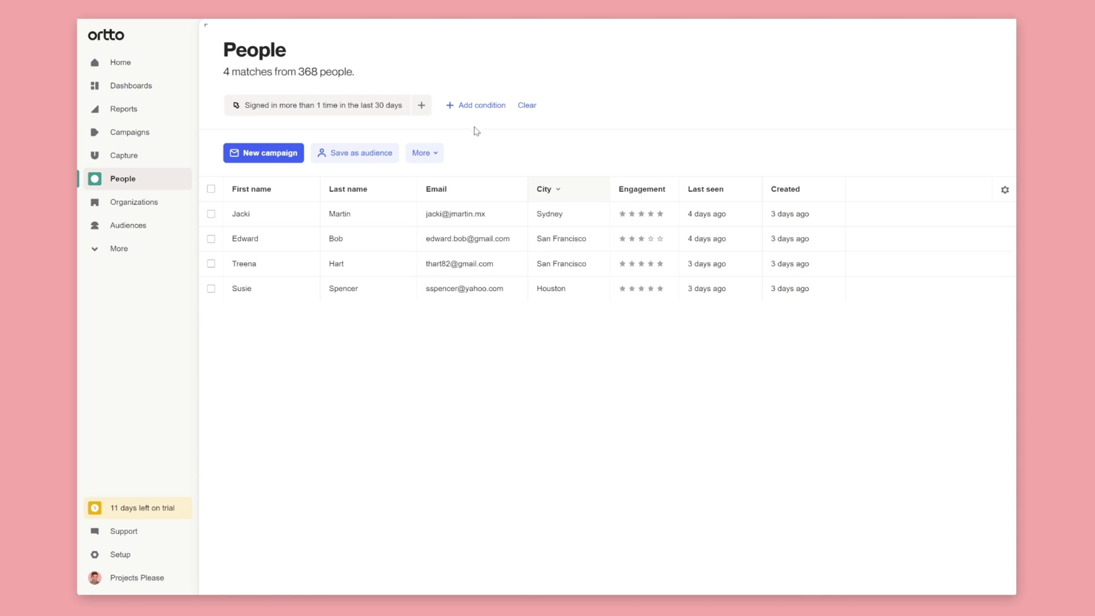
left_click(486, 108)
type("y")
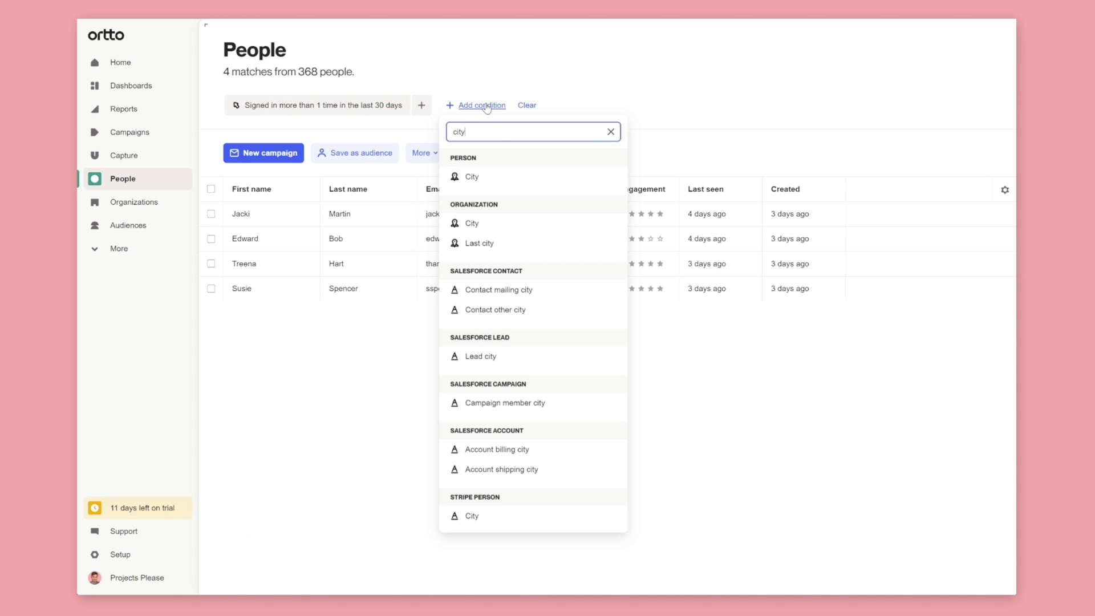
left_click(472, 178)
left_click(523, 161)
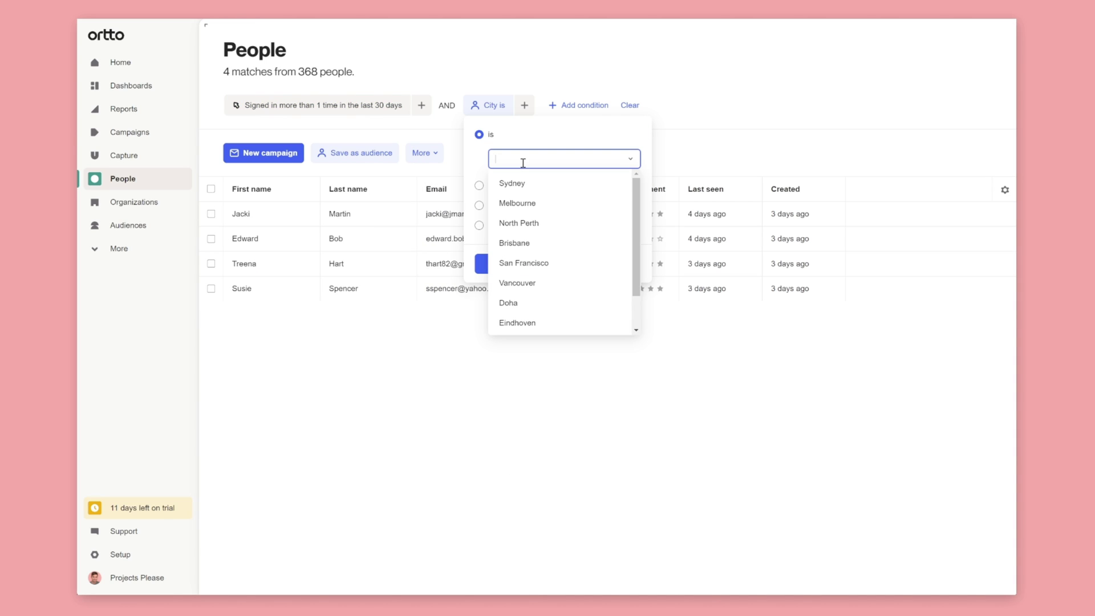
type("san")
left_click(539, 193)
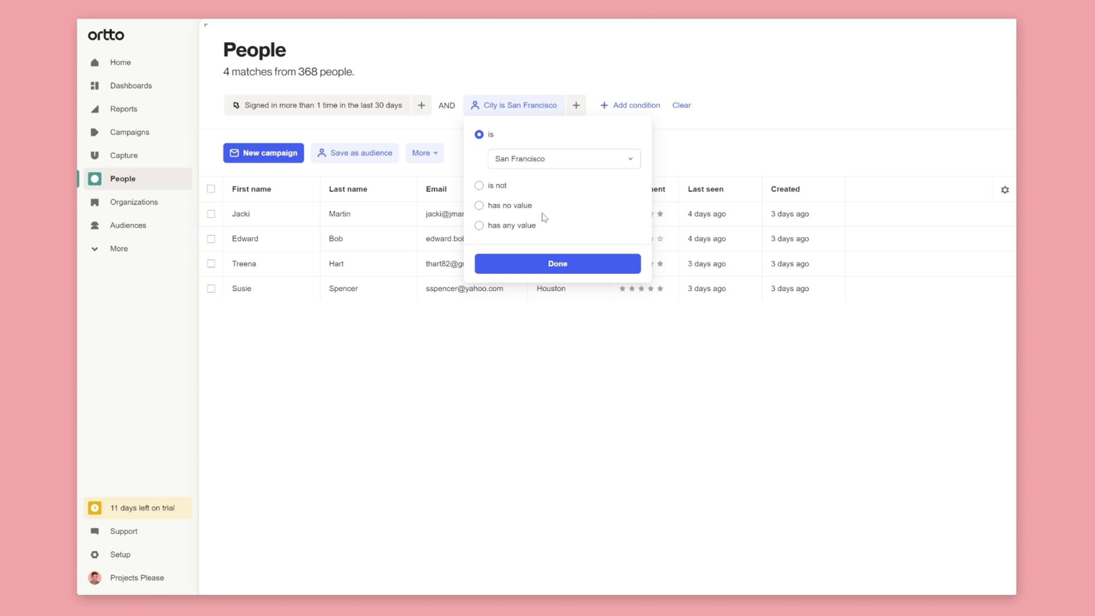
left_click(550, 264)
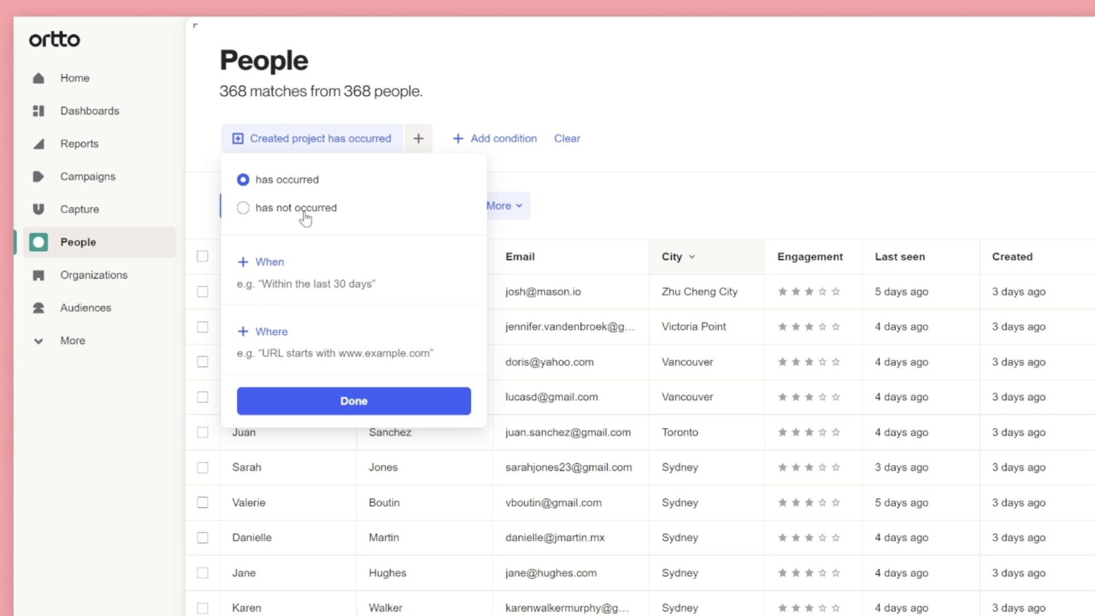
left_click(271, 261)
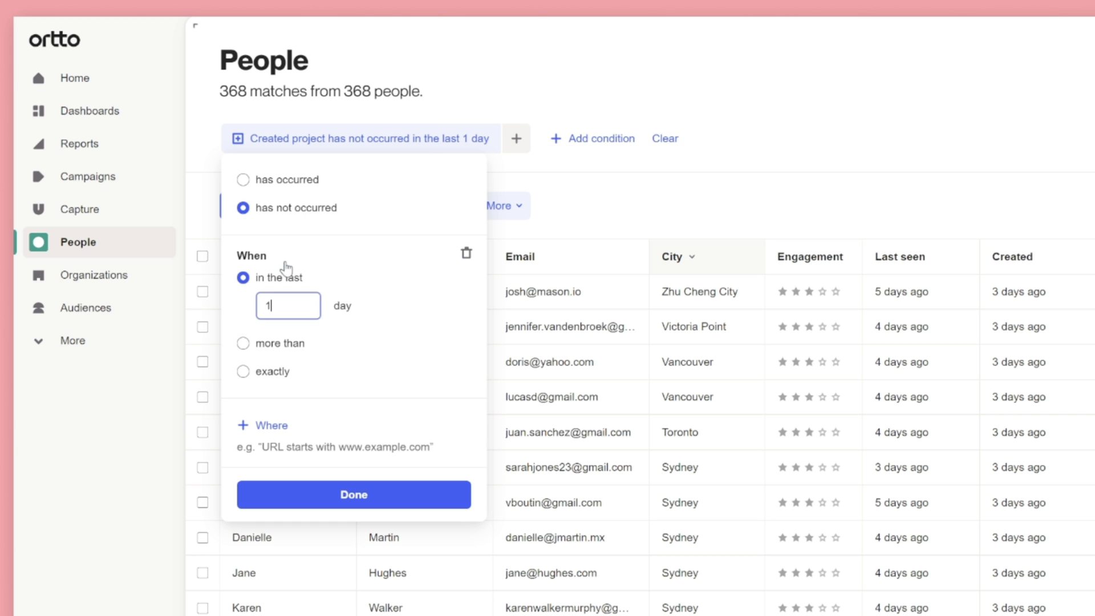
left_click(400, 487)
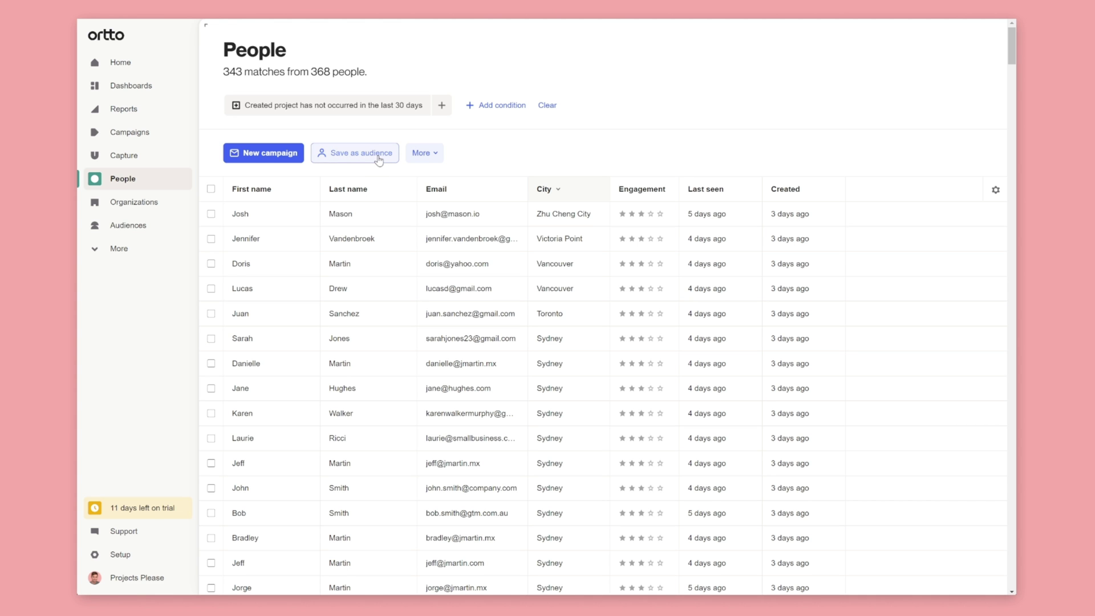
Save the filtered people as the Slipping users audience and move Customers up to third
left_click(378, 159)
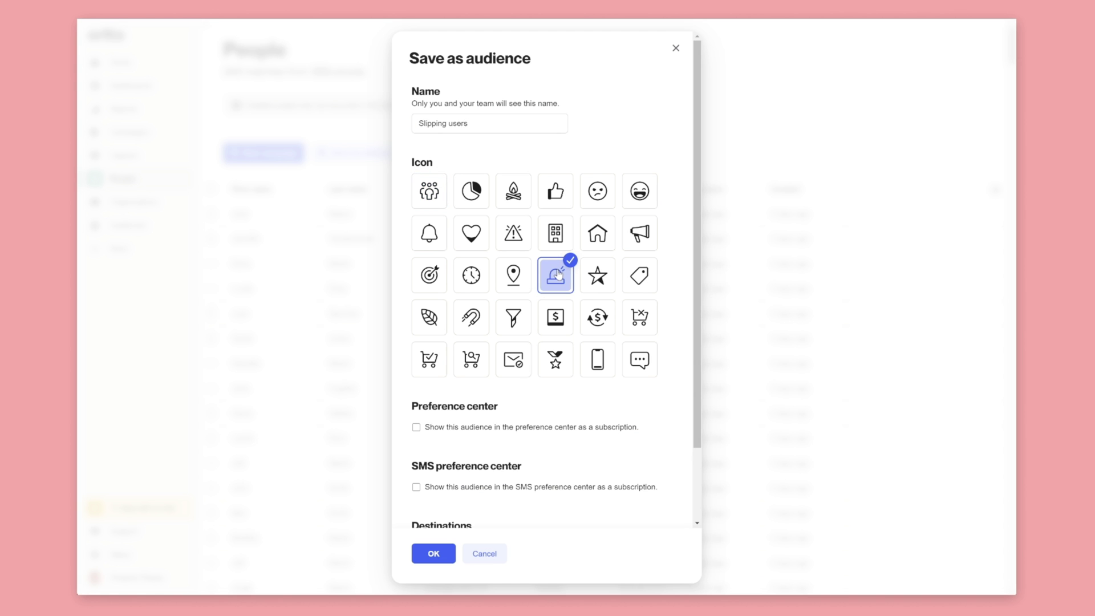
left_click(434, 553)
left_click_drag(234, 486, 259, 279)
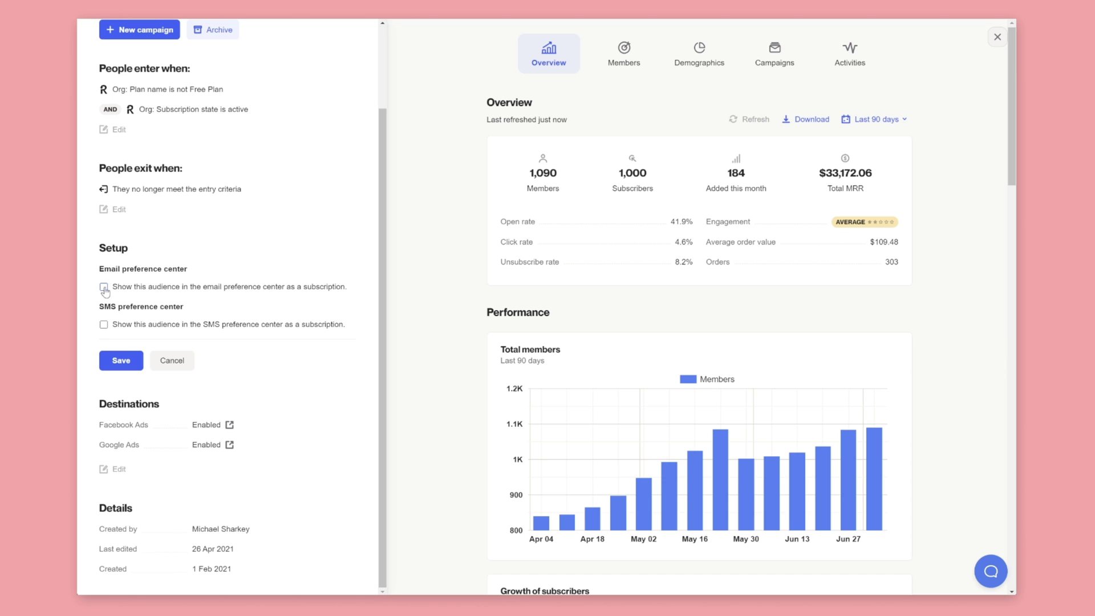
Offer the Customers audience in both the email and SMS preference centers
left_click(103, 287)
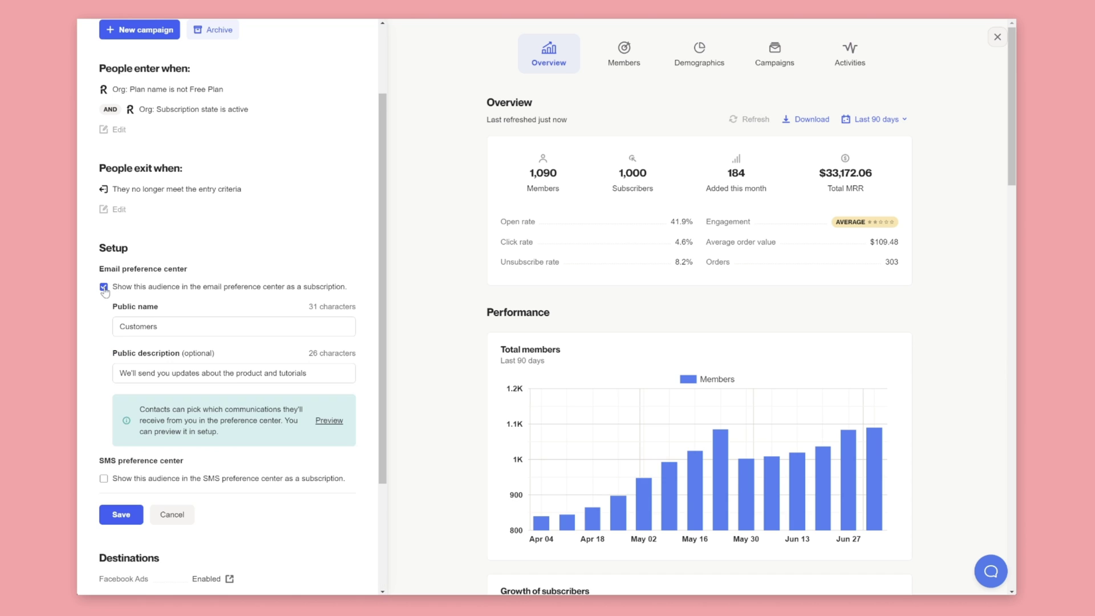
scroll(105, 379, "down", 2)
left_click(104, 406)
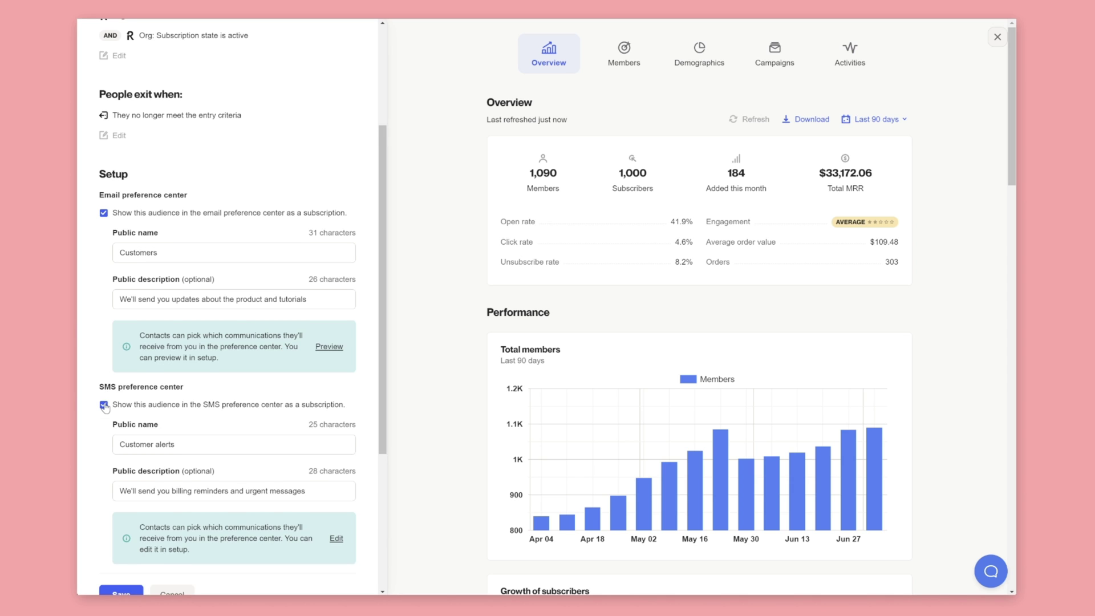
scroll(122, 435, "down", 2)
left_click(126, 519)
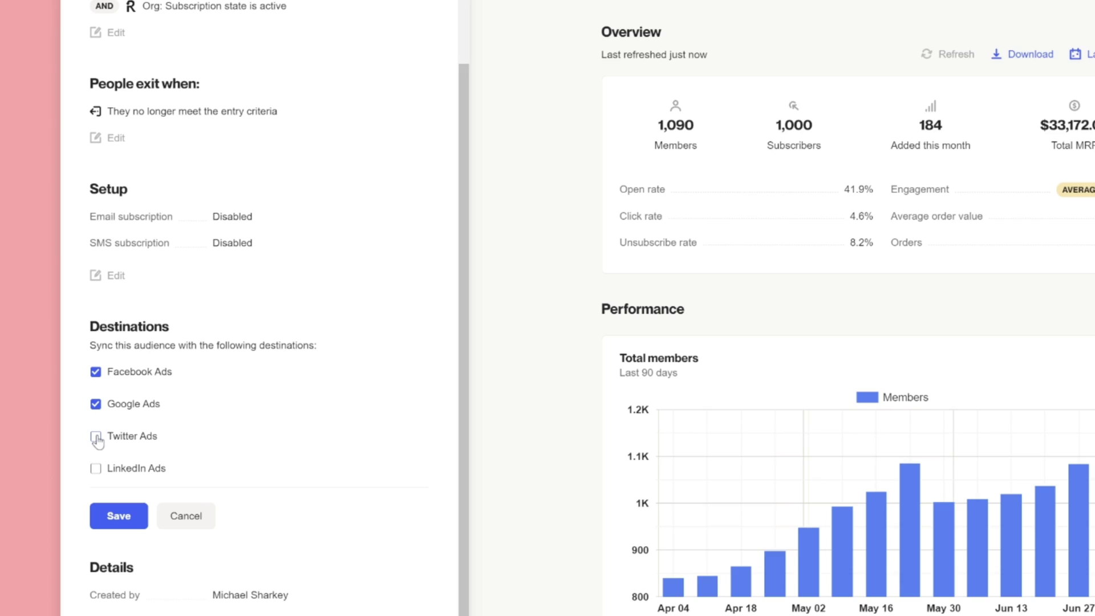
Sync the Customers audience to the Twitter Ads and LinkedIn Ads destinations
left_click(97, 431)
left_click(96, 451)
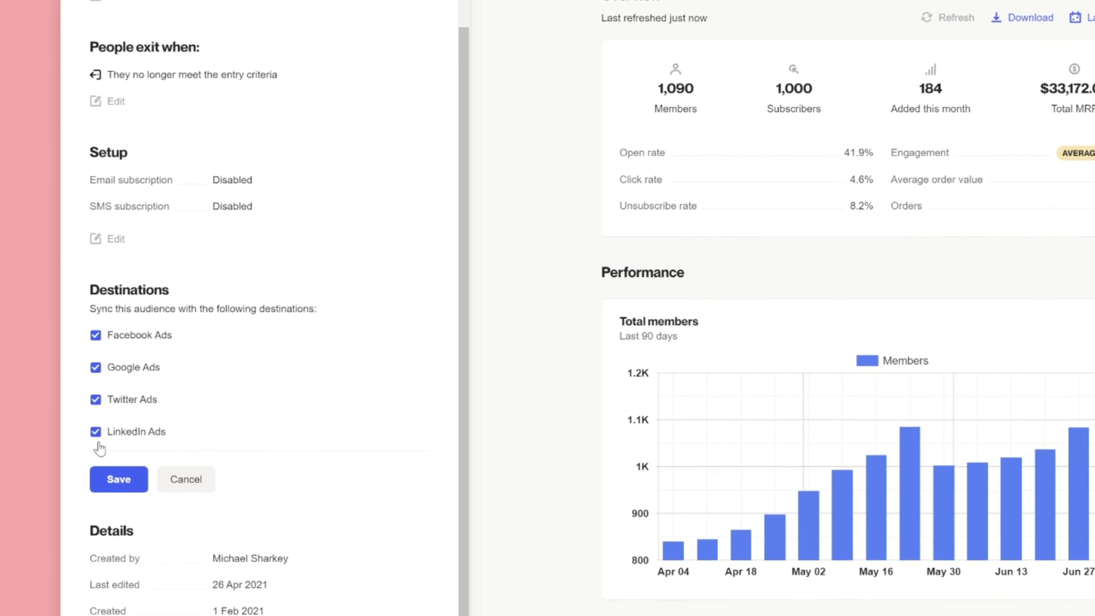
left_click(120, 498)
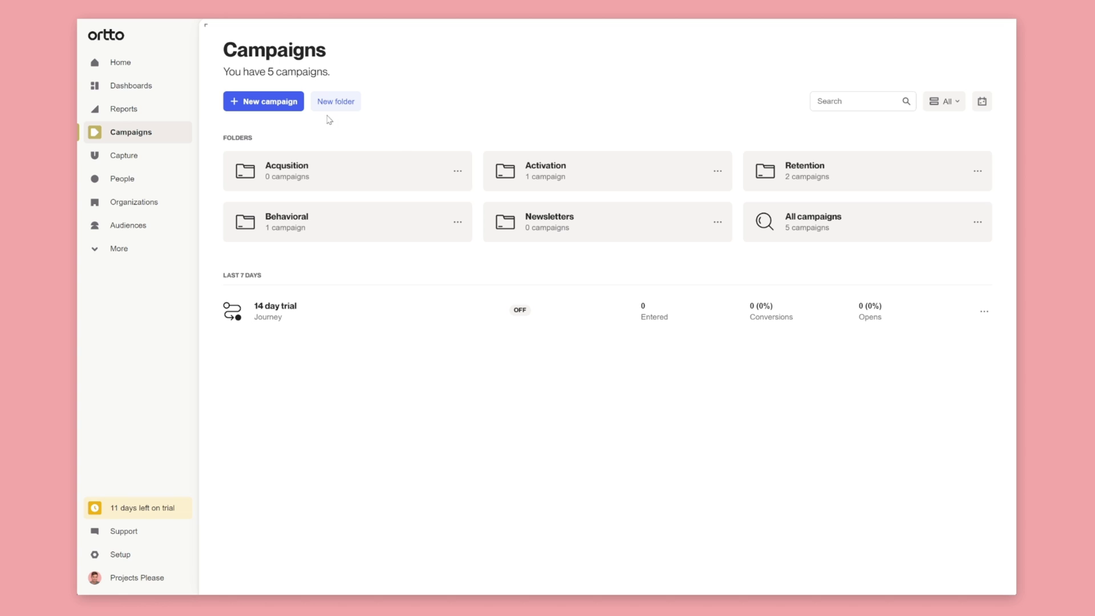
Start a new campaign and browse the Journey, Playbook and SMS campaign types
left_click(292, 104)
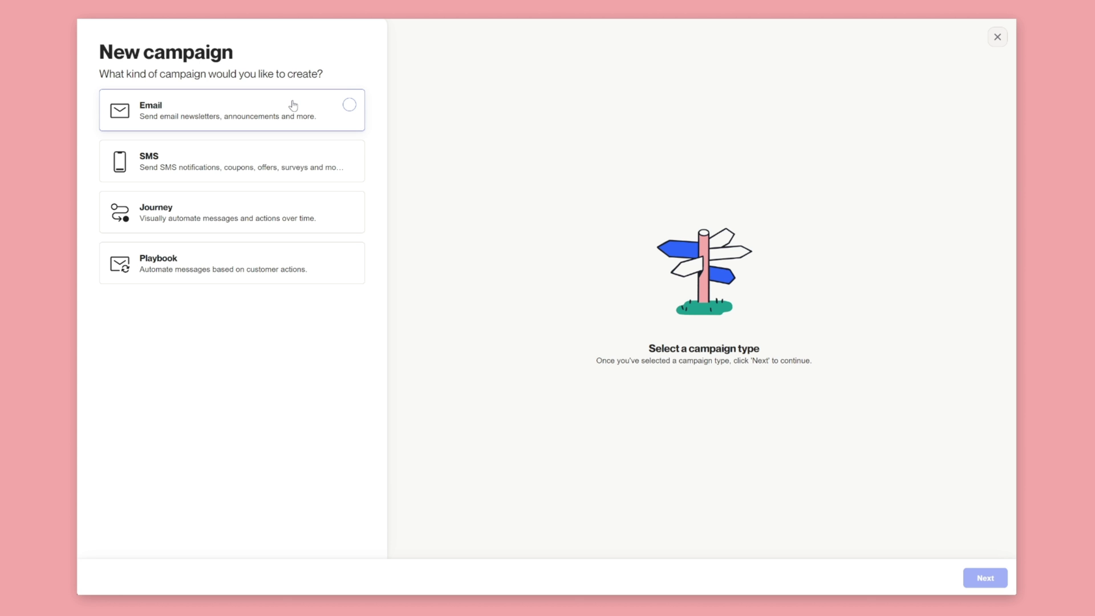
left_click(295, 211)
left_click(295, 255)
left_click(107, 115)
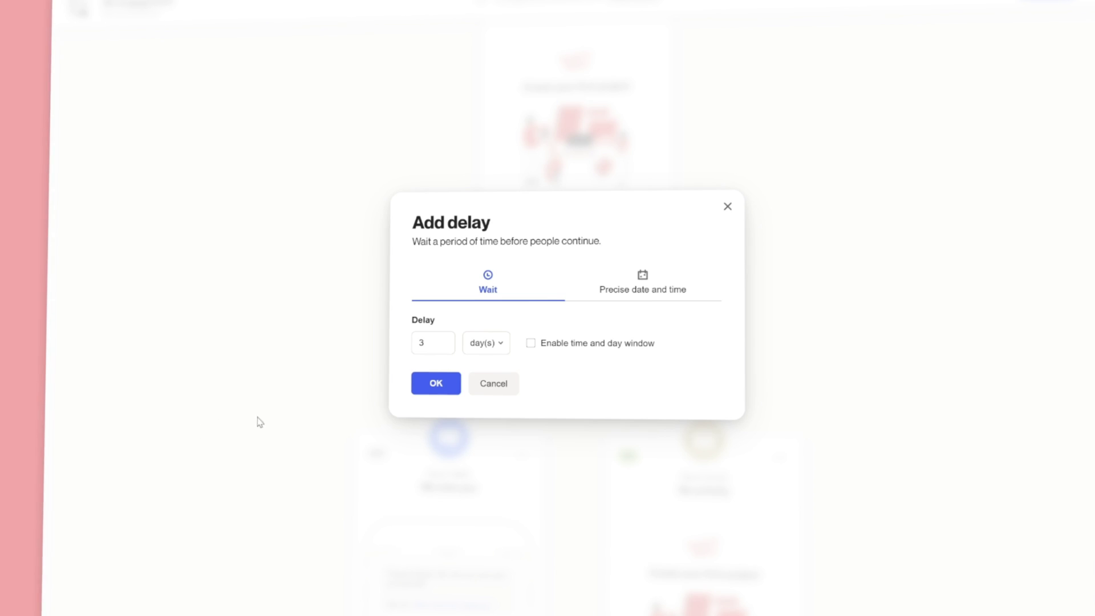
Confirm the 3-day wait, then set the 14 day trial journey's entry to Signed up occurs
left_click(426, 390)
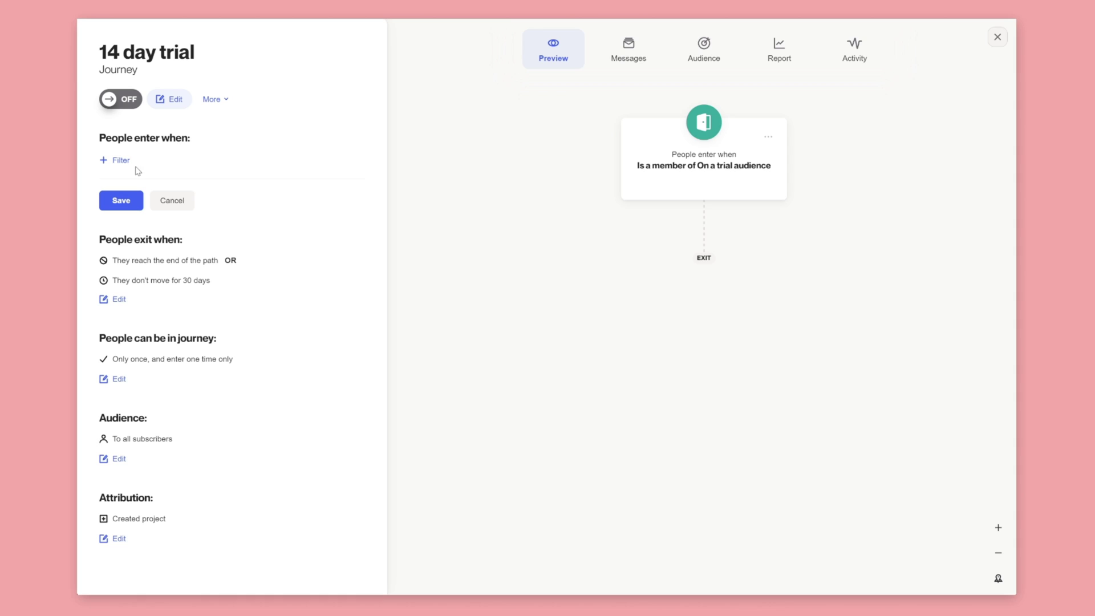
left_click(118, 161)
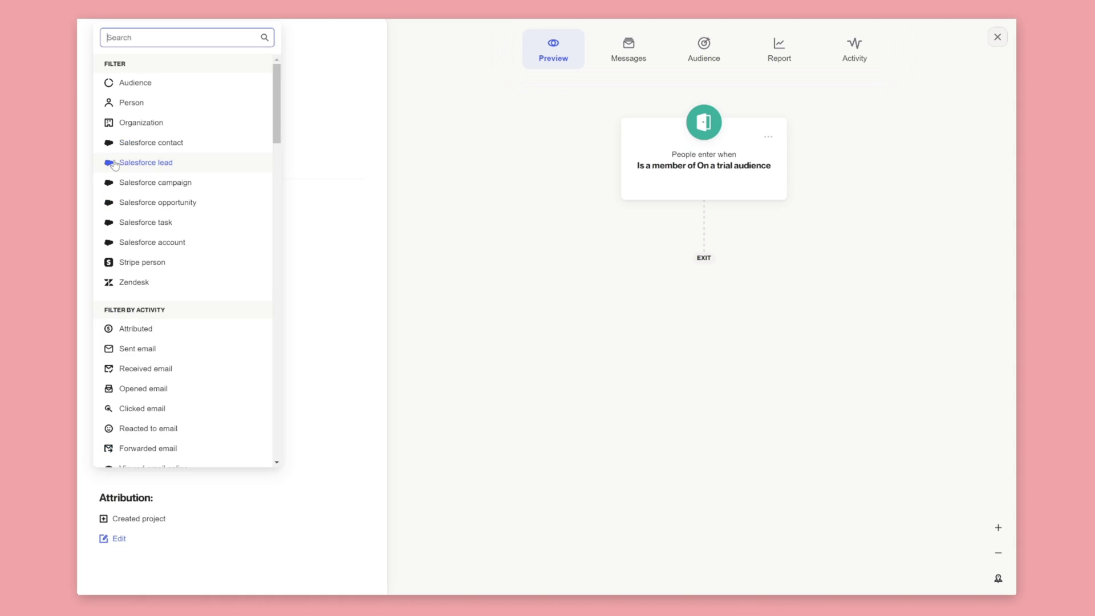
type("signed")
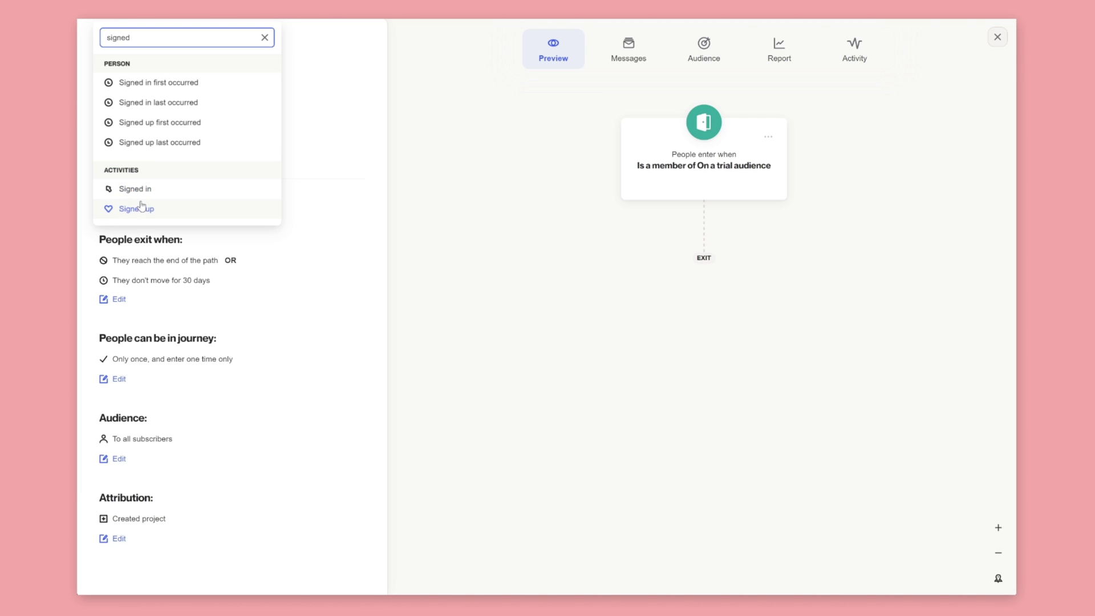
left_click(142, 206)
left_click(168, 205)
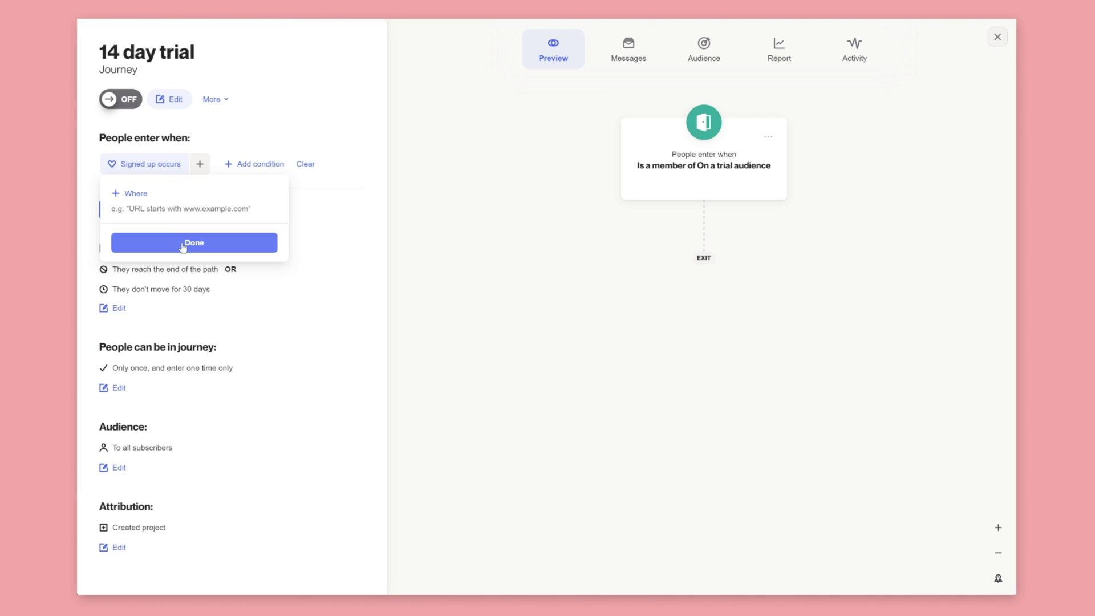
left_click(182, 245)
left_click(122, 240)
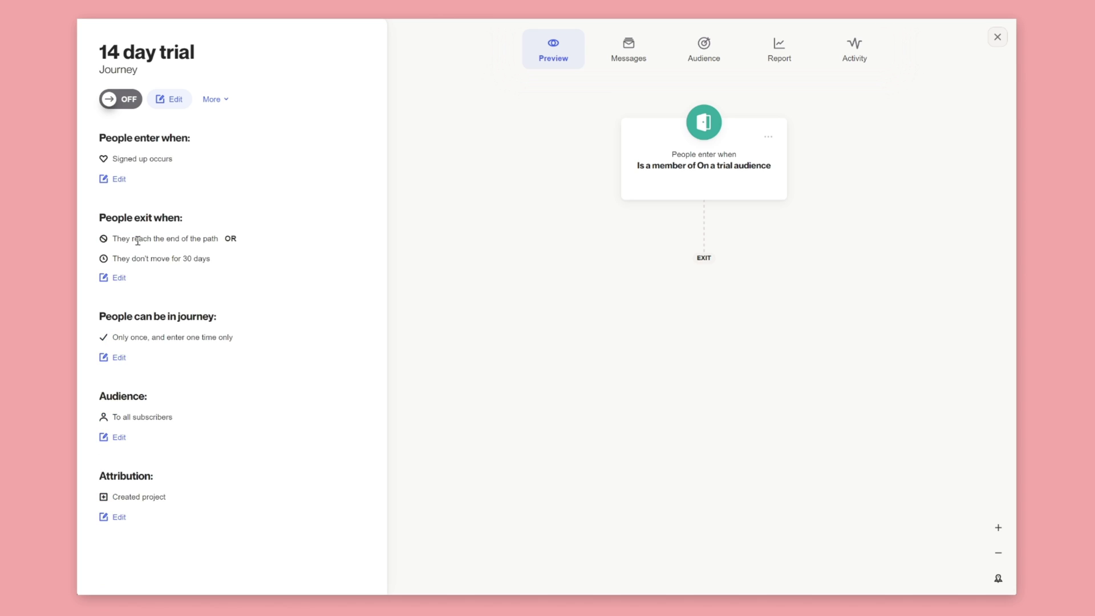
Add the Welcome email with the Created project name merge tag in its subject
left_click(547, 301)
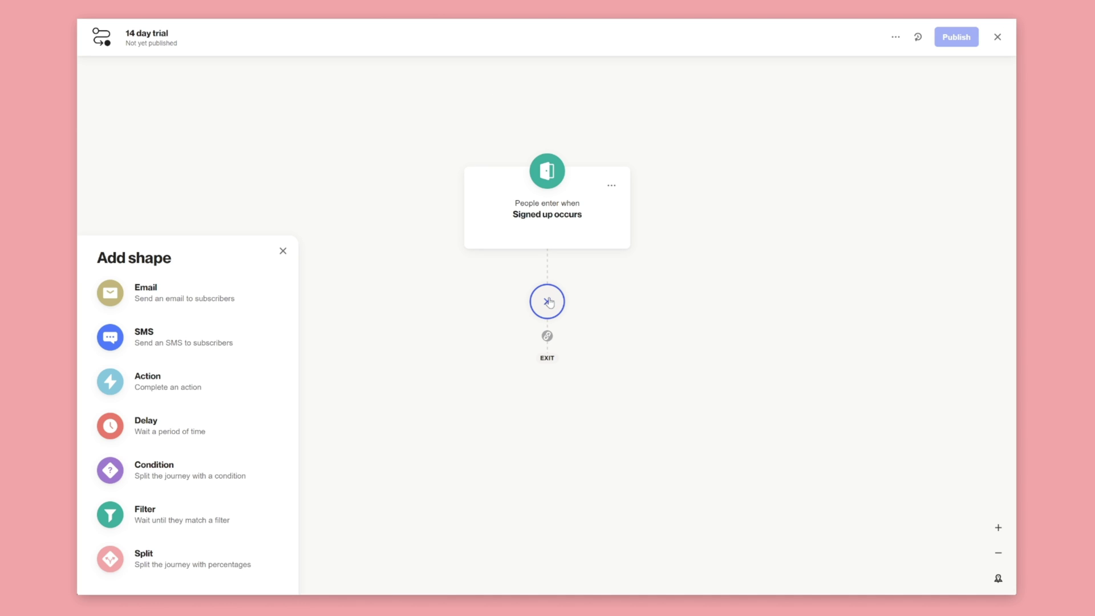
left_click(146, 291)
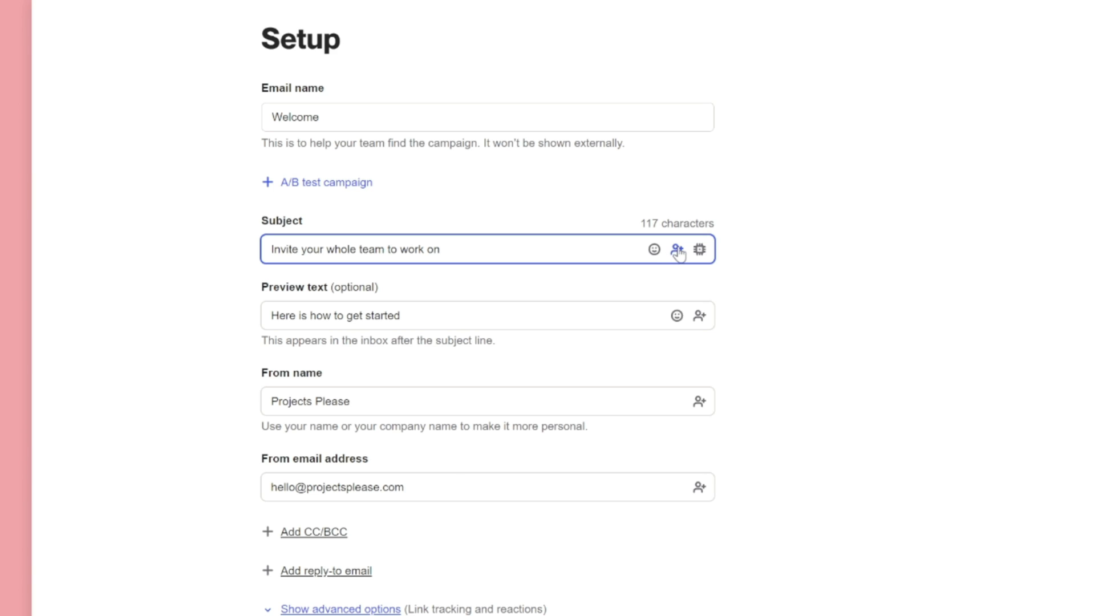
left_click(678, 250)
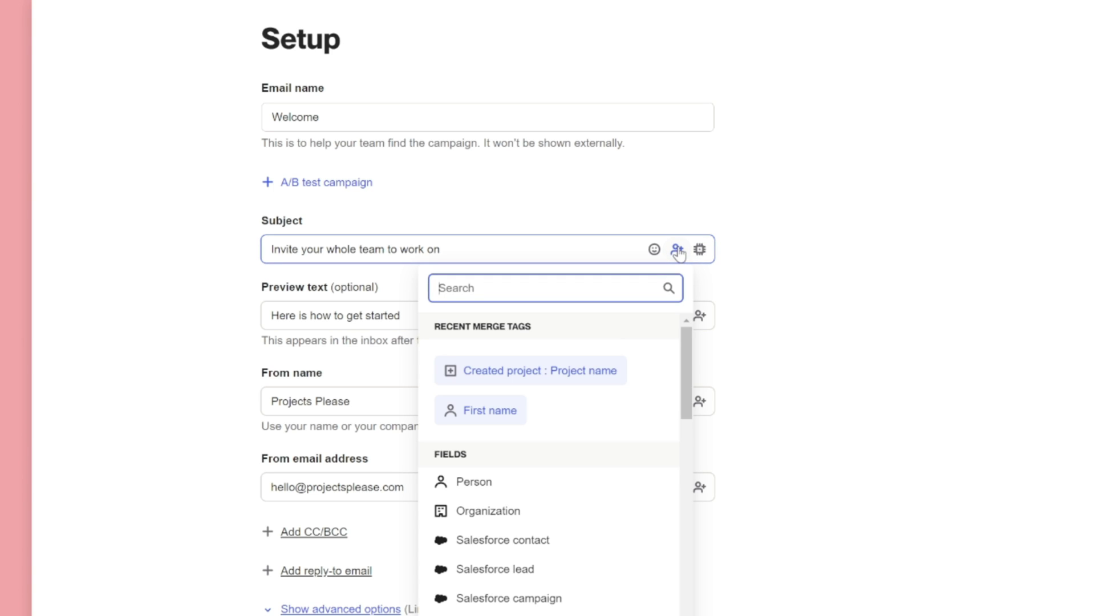
left_click(573, 373)
left_click(574, 483)
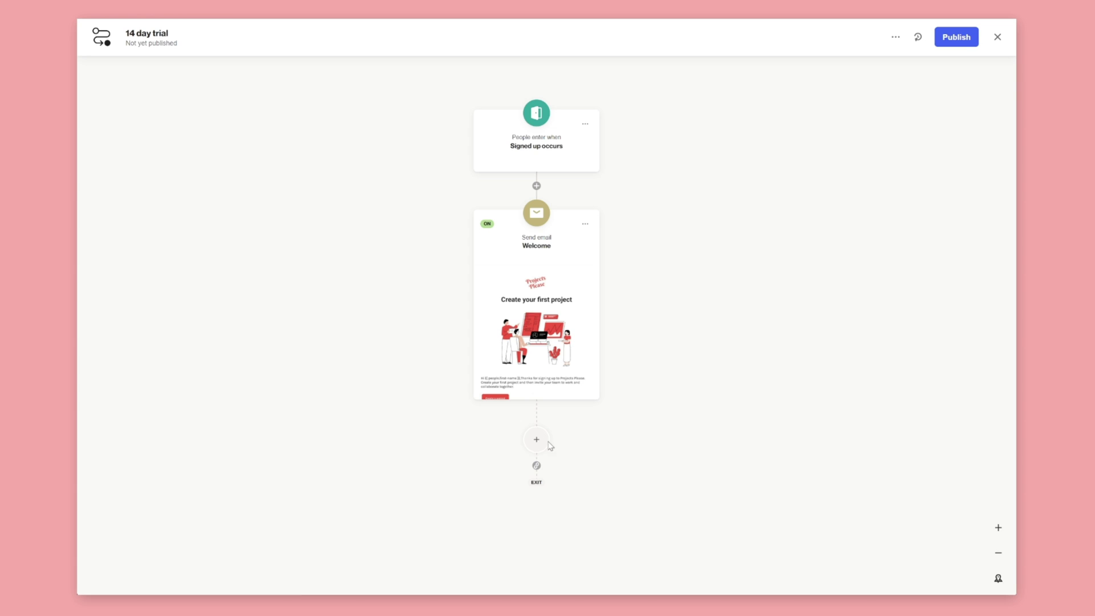
Add a Slack sign-up notification step that includes the Team size tag
left_click(537, 440)
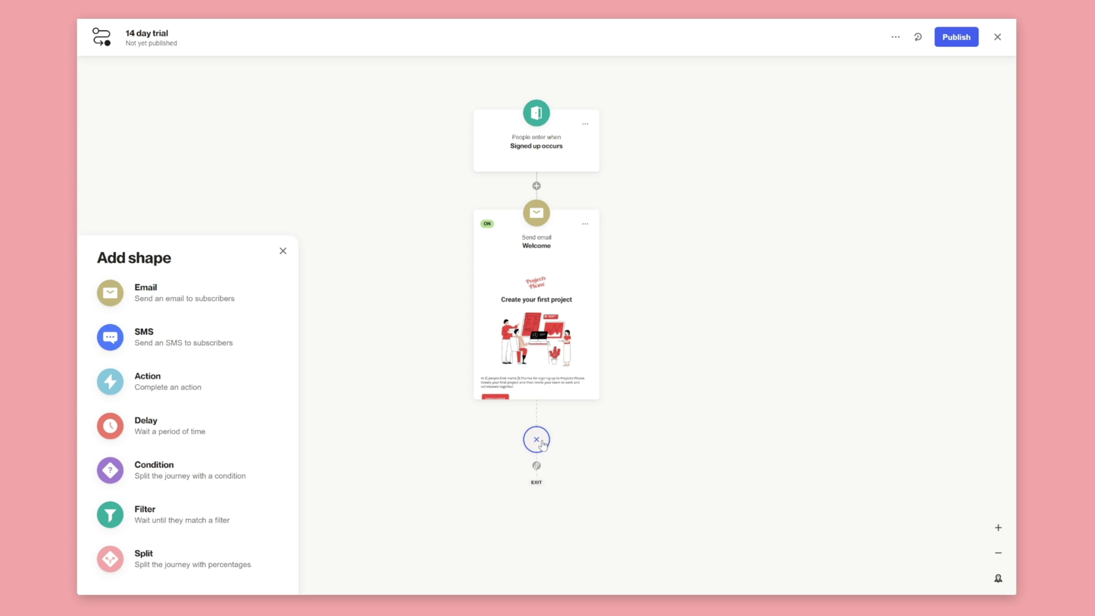
left_click(208, 387)
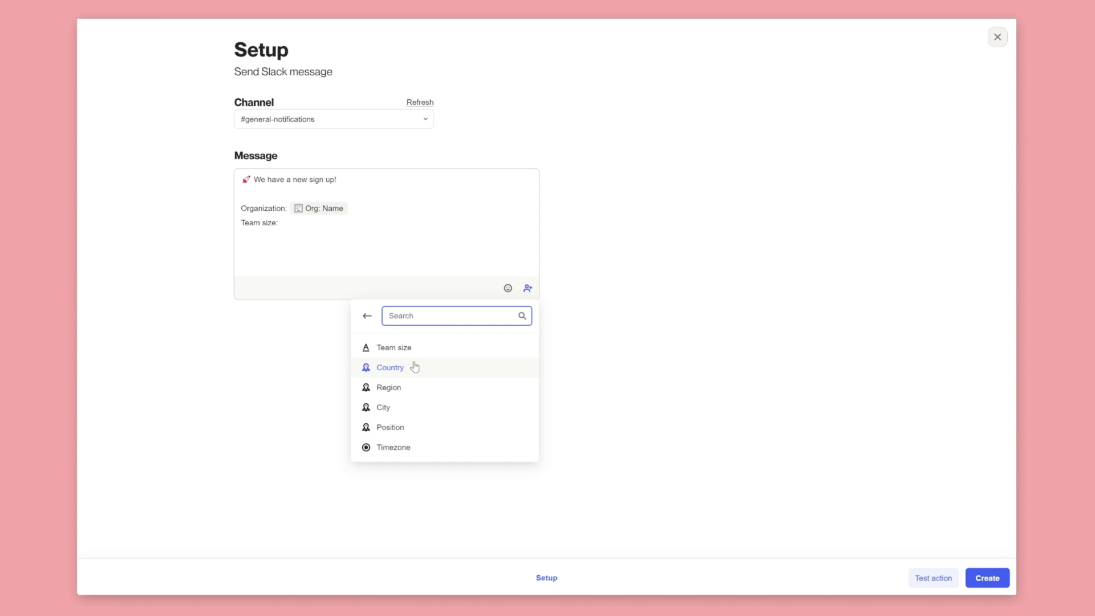
left_click(412, 348)
left_click(445, 449)
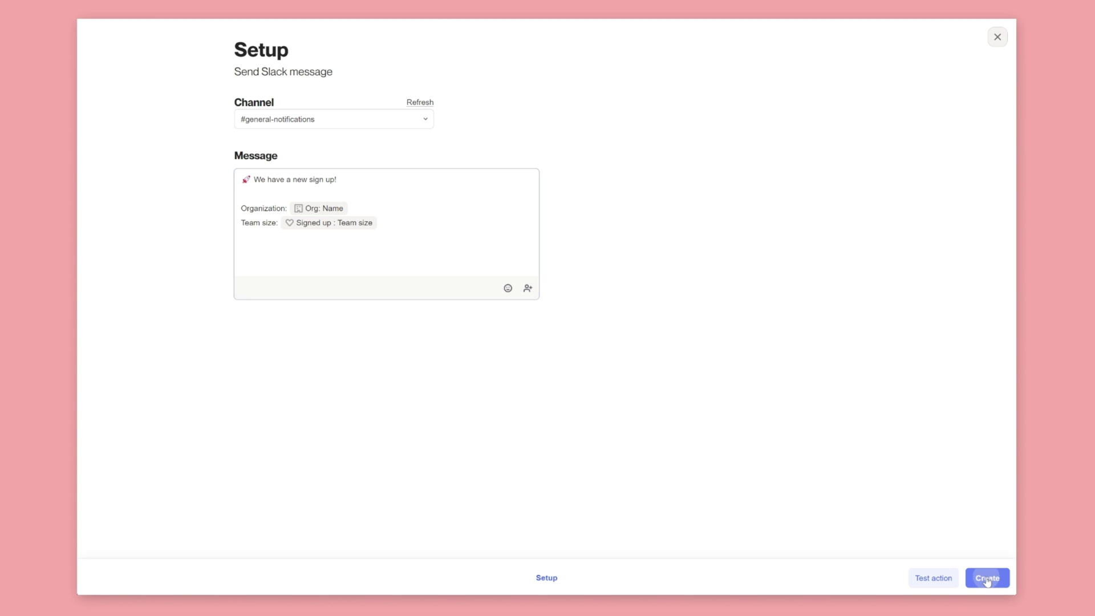
left_click(986, 579)
left_click(548, 461)
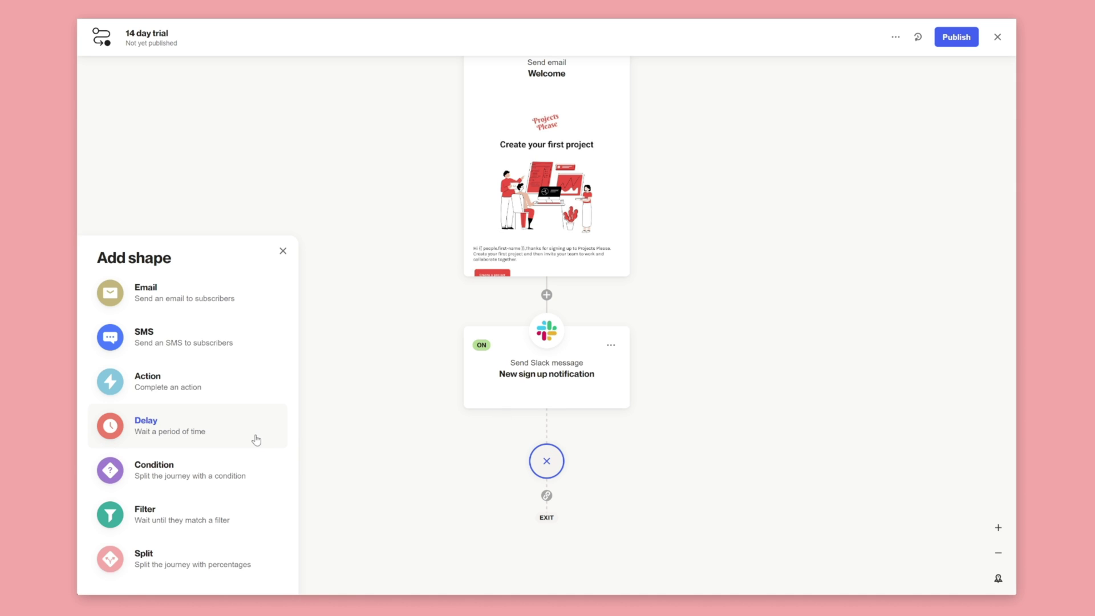
Add a 1-day wait followed by a Created project has occurred condition
left_click(254, 436)
left_click(432, 376)
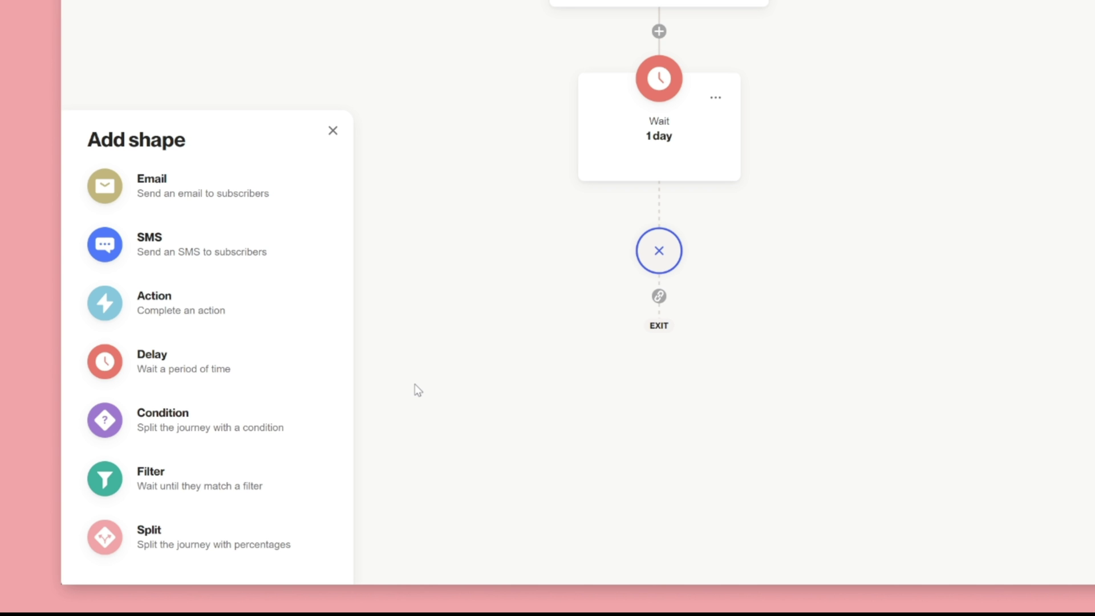
left_click(276, 418)
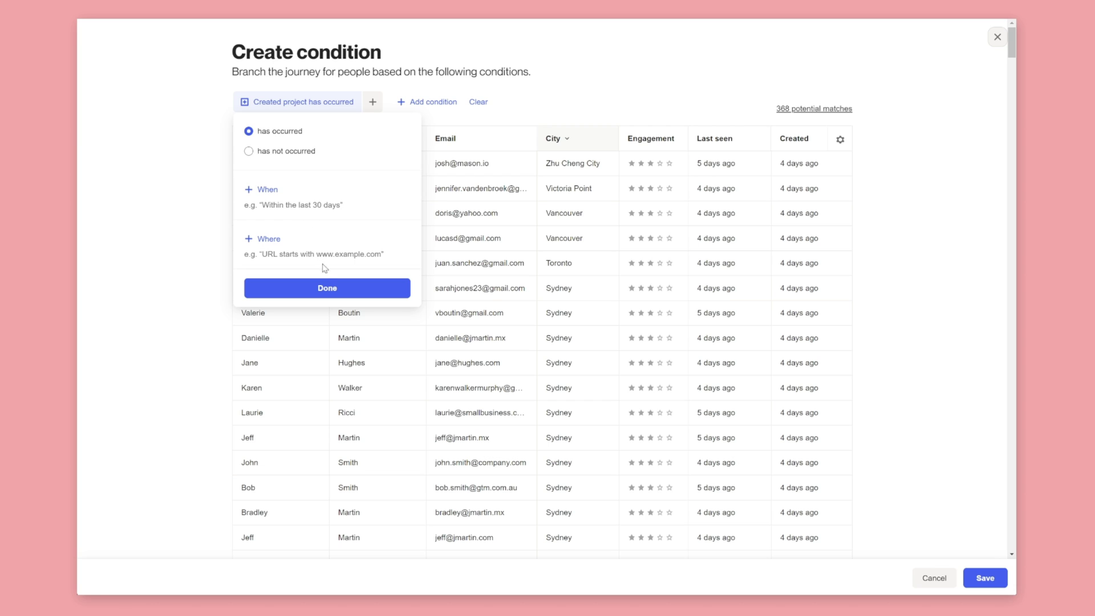
left_click(328, 290)
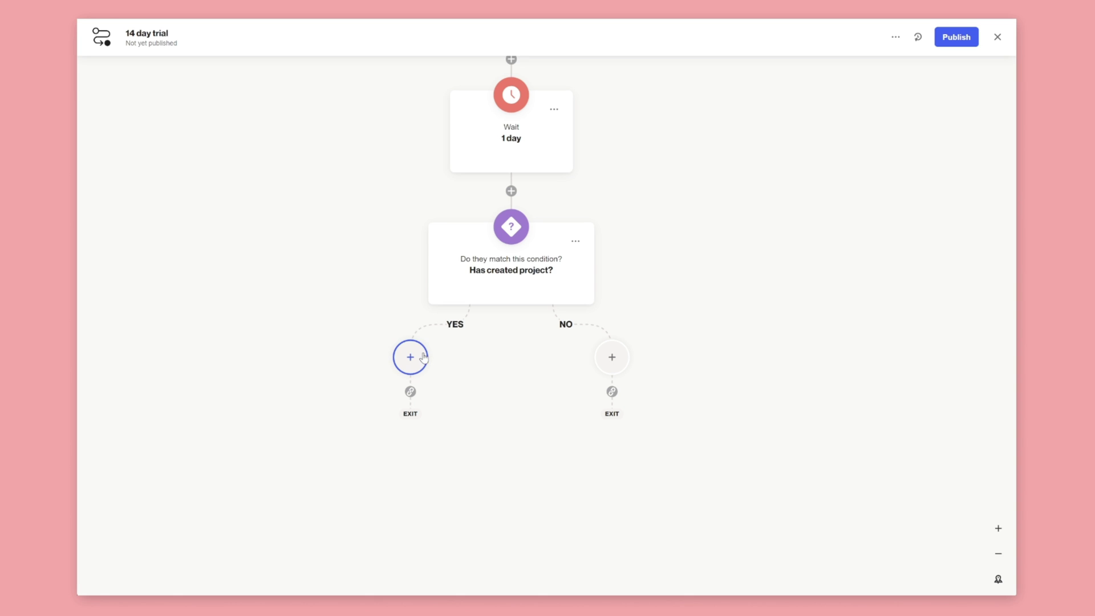
On the YES branch, send the Great start email and create a Salesforce Opportunity
left_click(419, 356)
left_click(189, 294)
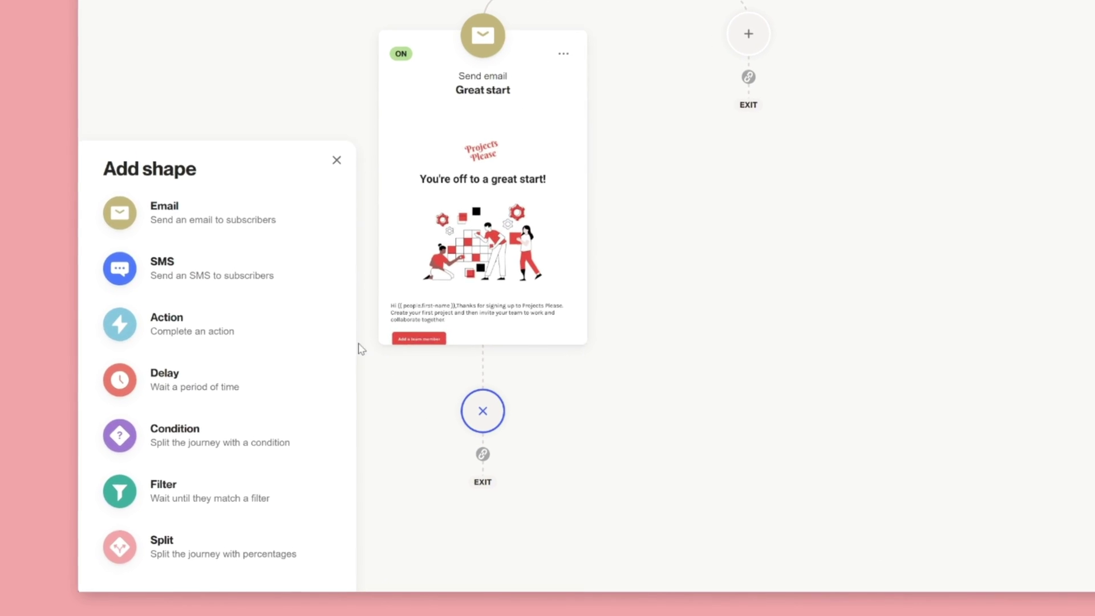
left_click(283, 357)
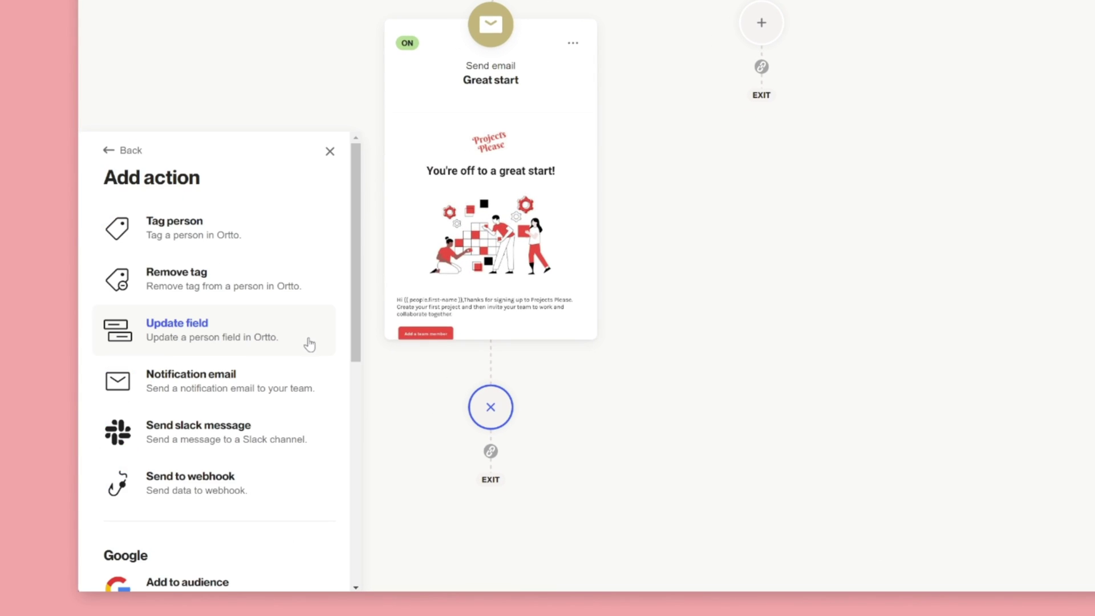
scroll(310, 346, "down", 5)
left_click(295, 367)
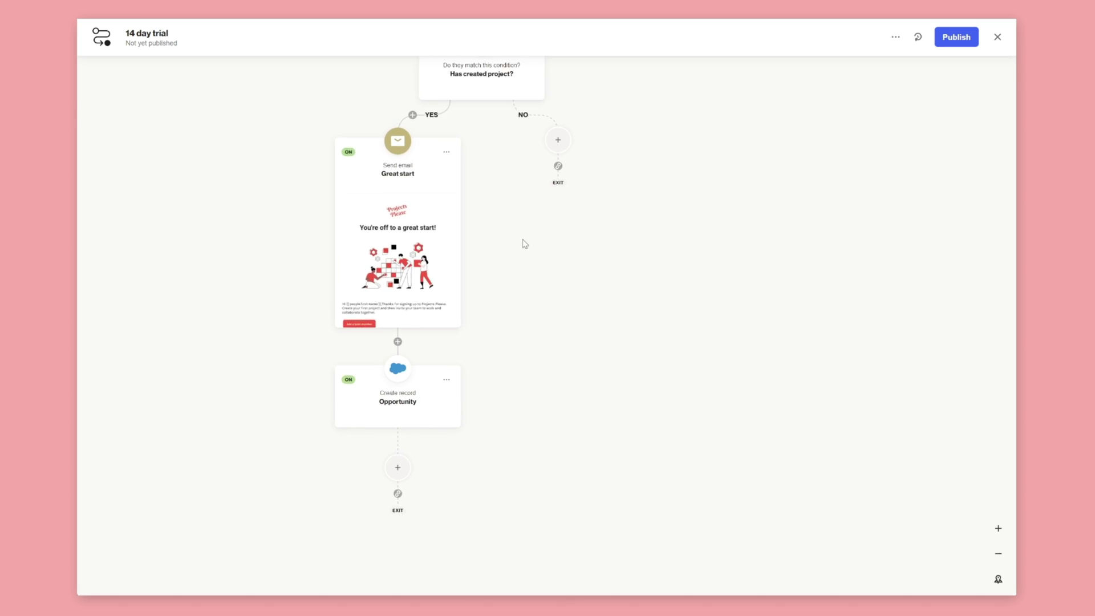
Add the No activity email on the NO branch, followed by an Inactive users audience step
left_click(505, 194)
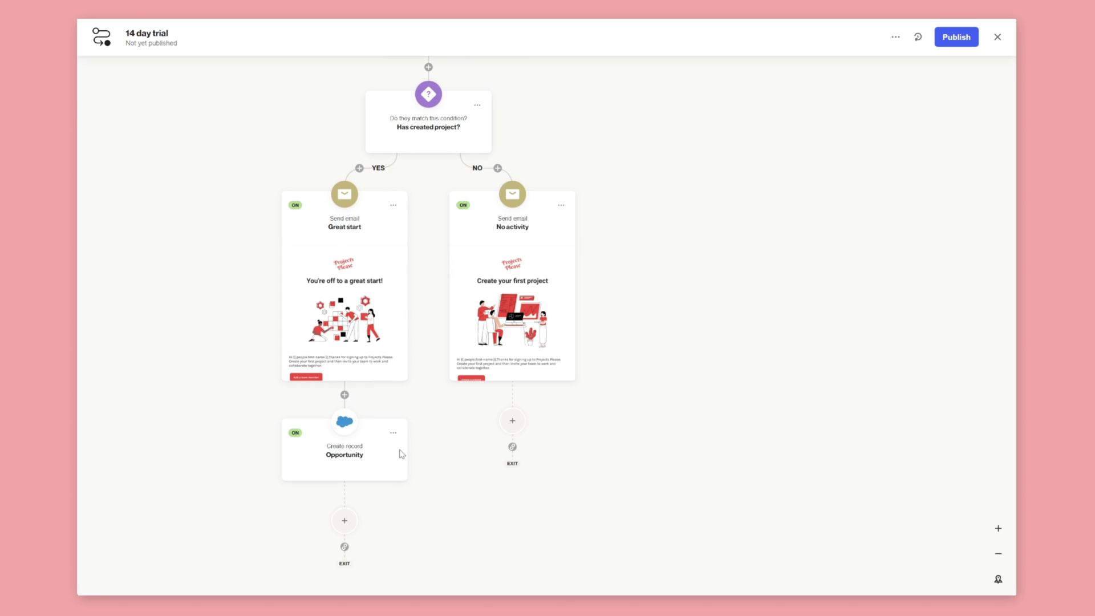
left_click(513, 425)
left_click(225, 439)
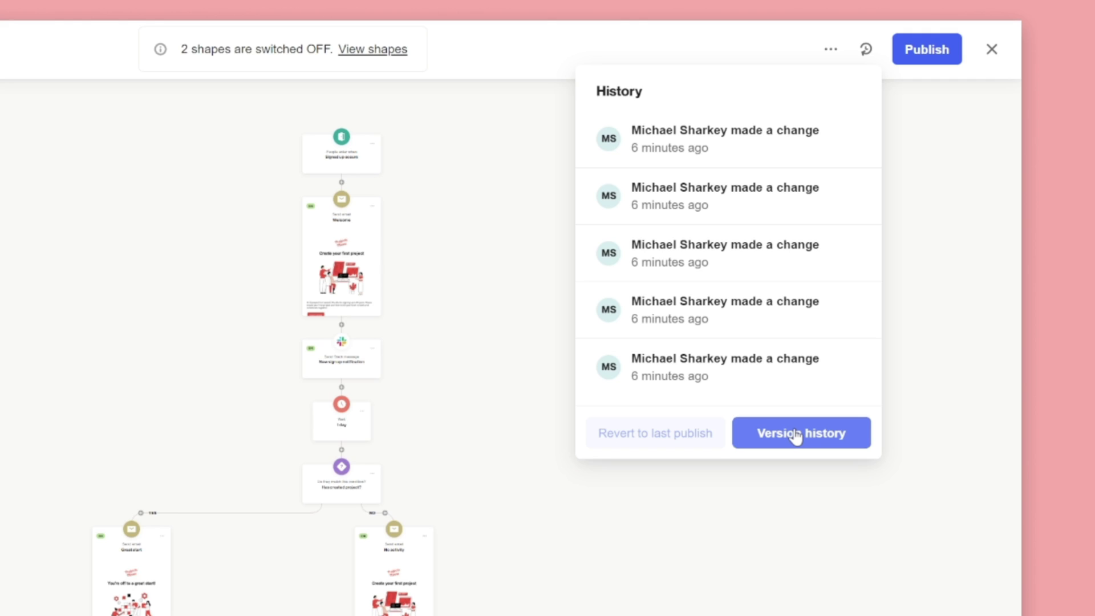
View an older saved version of the 14 day trial journey and turn Lights OFF
left_click(796, 433)
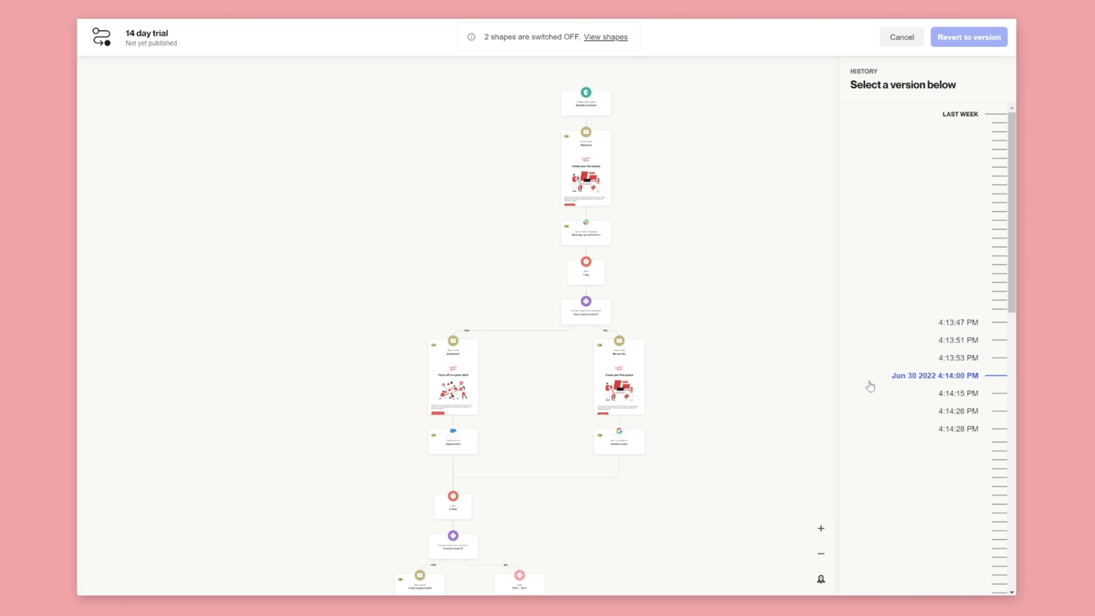
left_click(870, 385)
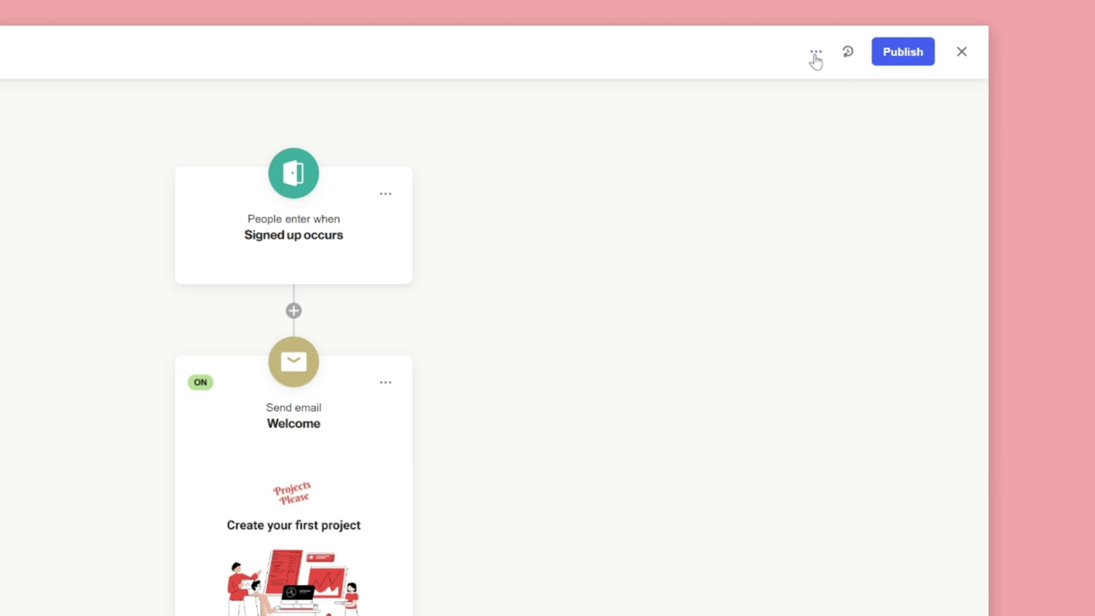
left_click(815, 55)
left_click(806, 119)
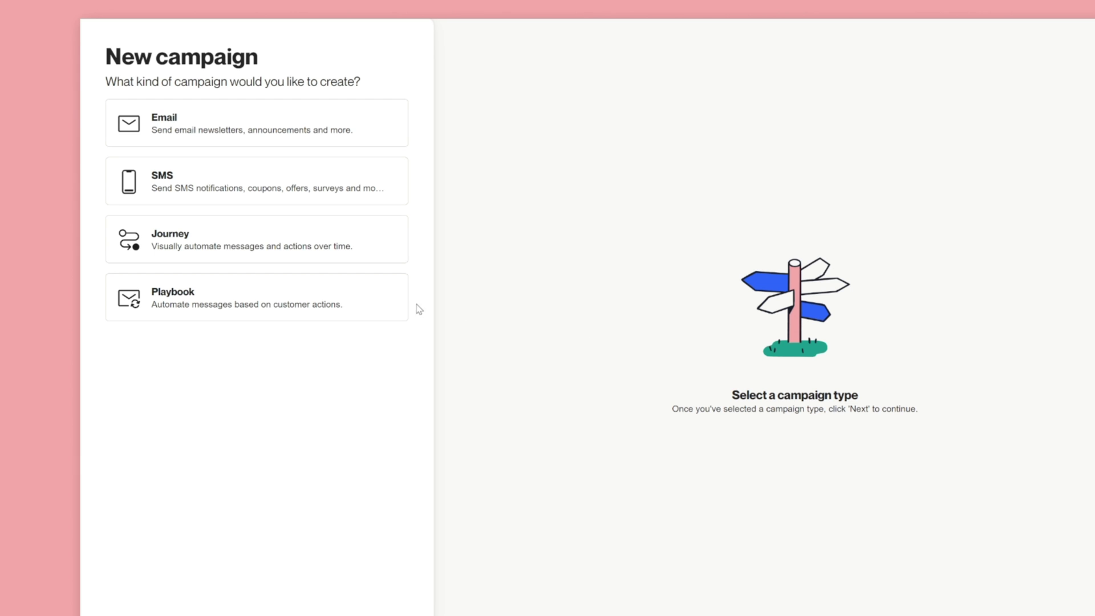
Make the campaign a playbook sending at least 3 days apart, with Welcome at the top
left_click(366, 298)
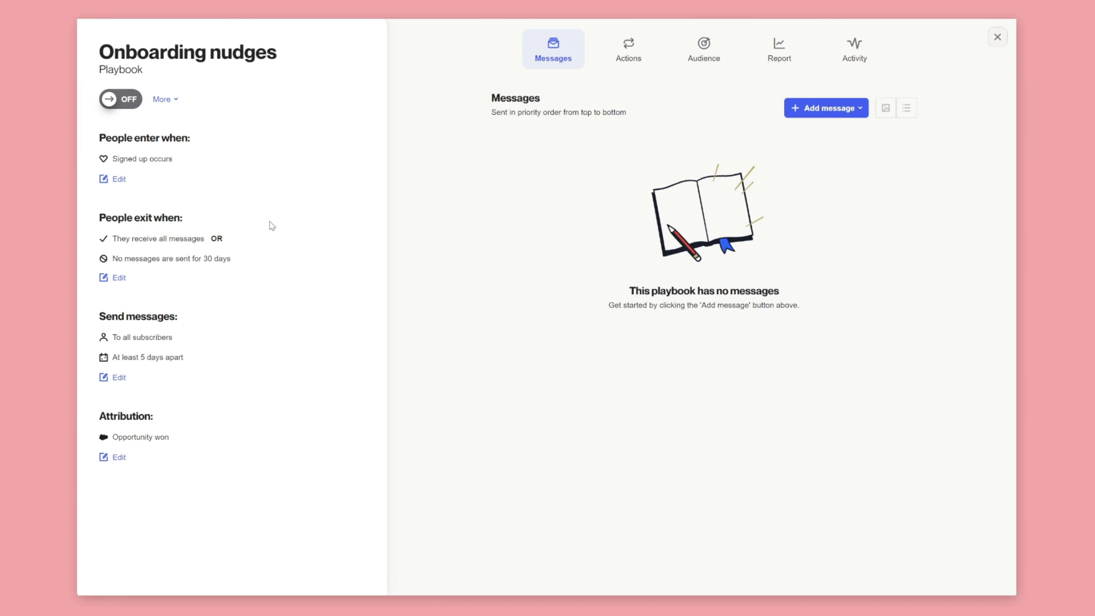
left_click(119, 377)
left_click(125, 397)
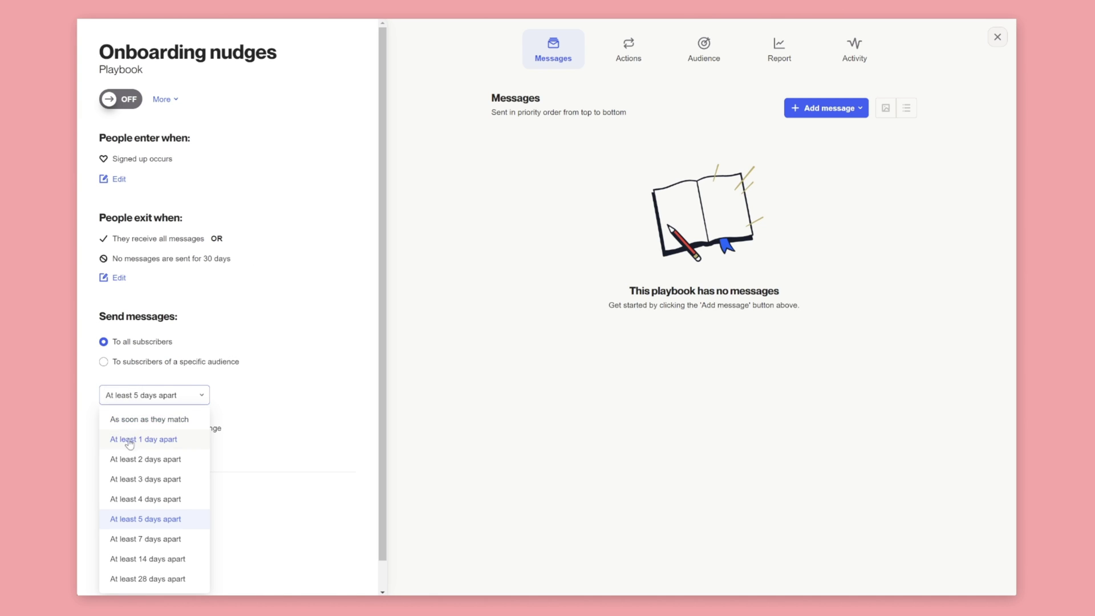
left_click(130, 480)
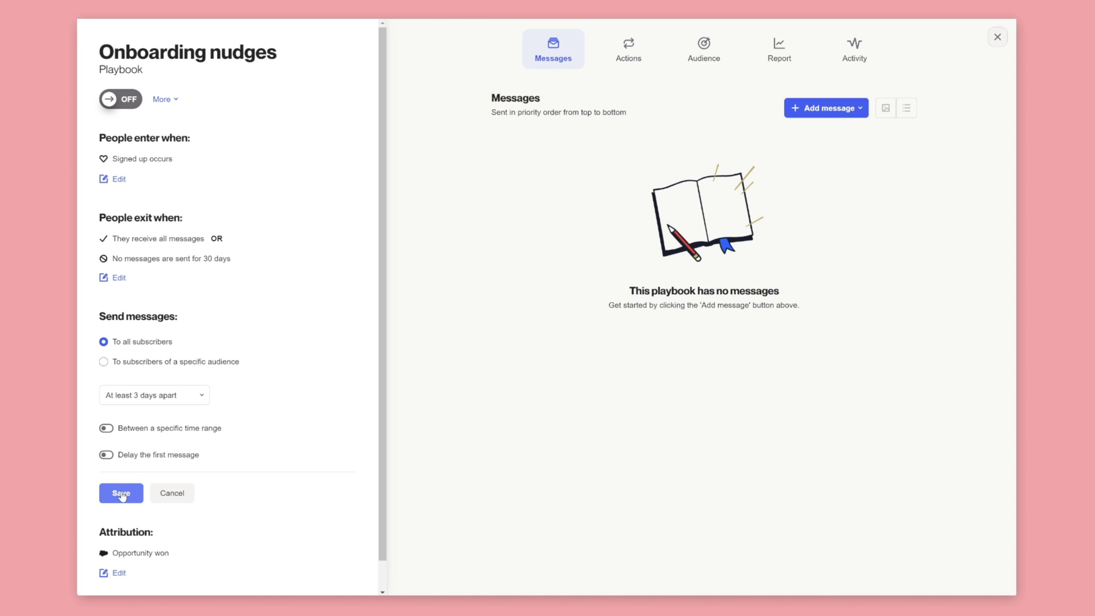
left_click(121, 493)
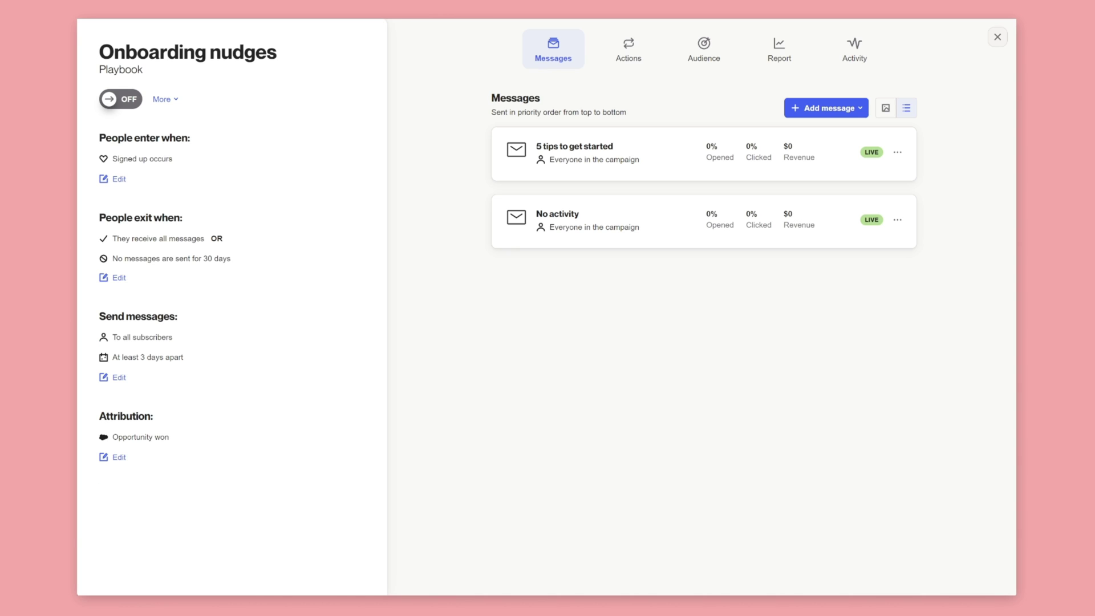
left_click_drag(832, 294, 875, 163)
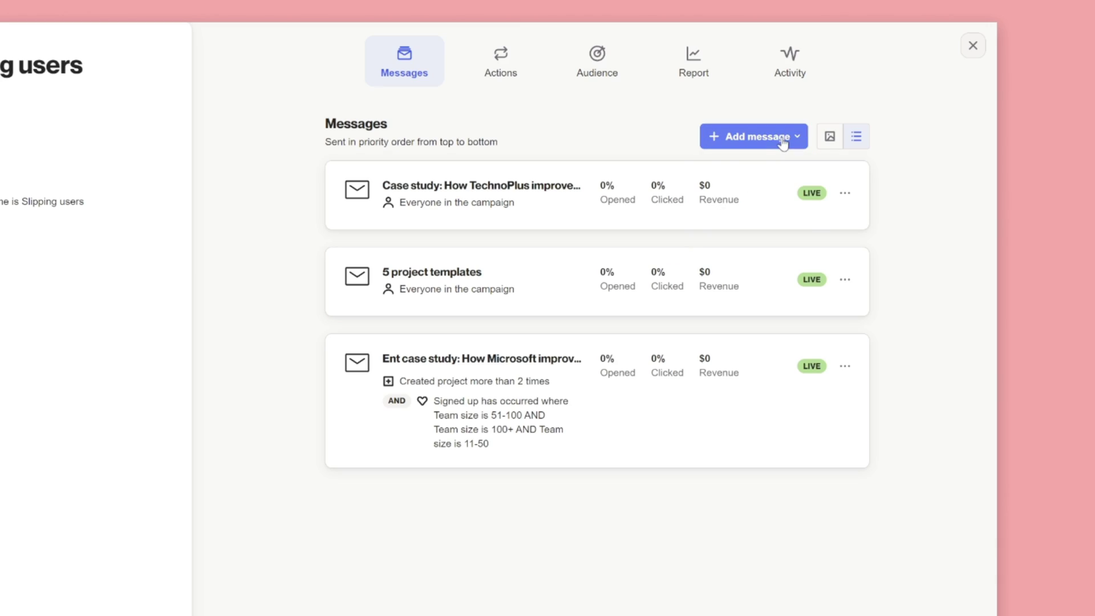
Add the existing Great start and both '5 tips to get started' emails as three messages
left_click(783, 139)
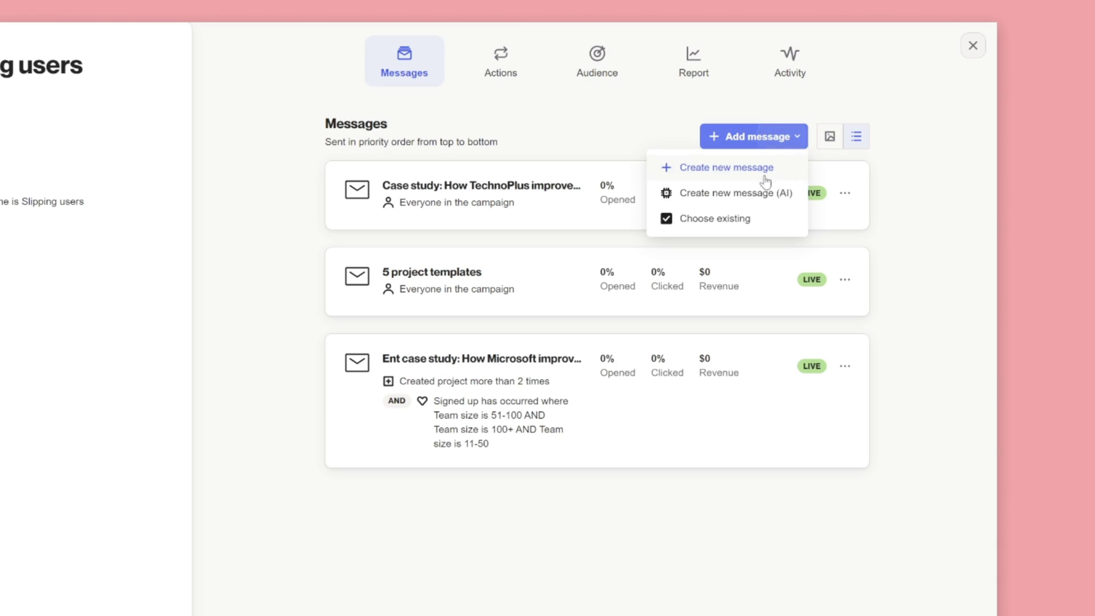
left_click(734, 220)
scroll(436, 286, "down", 3)
scroll(385, 325, "down", 5)
left_click(288, 355)
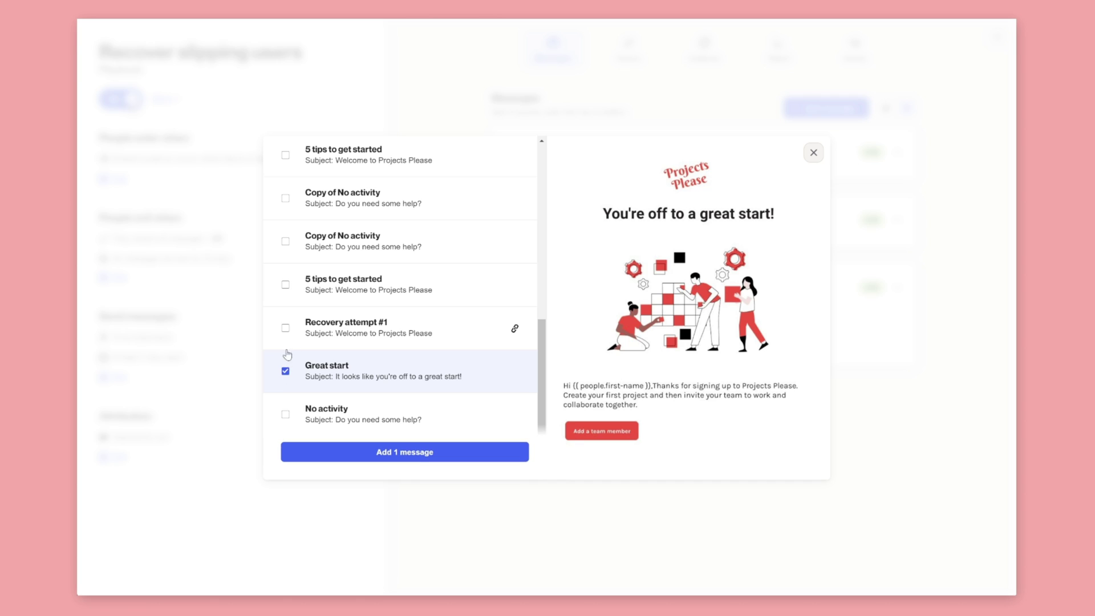
left_click(285, 286)
left_click(286, 156)
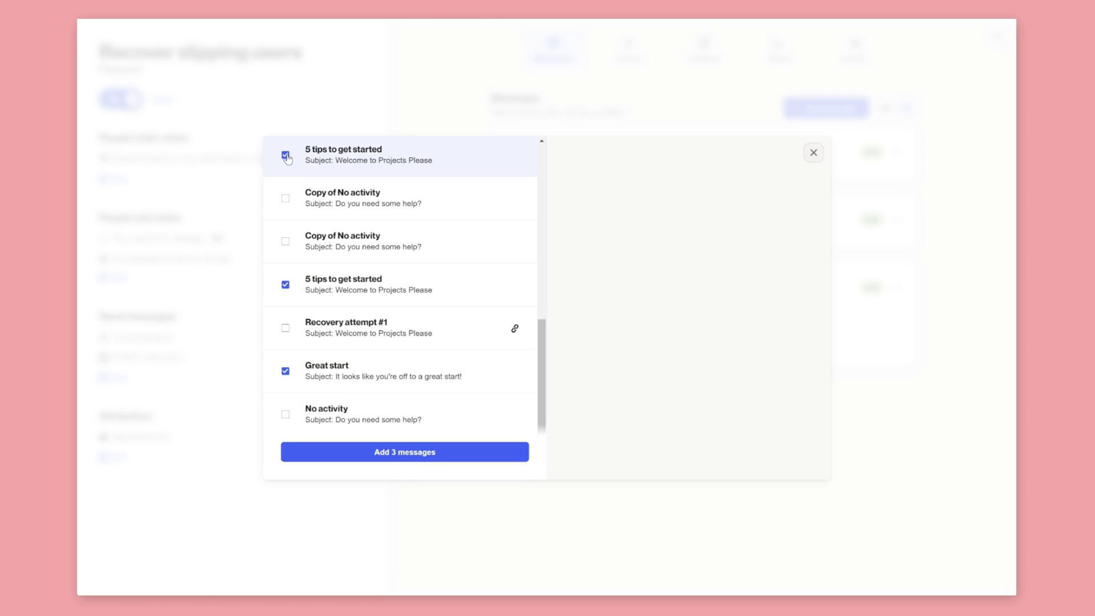
left_click(406, 452)
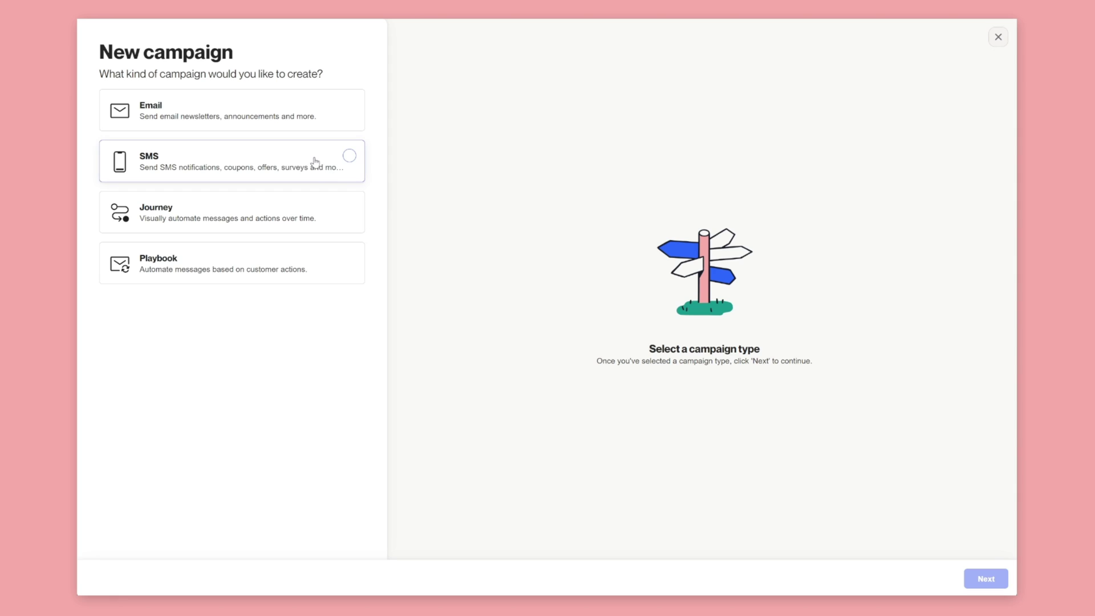
Create an SMS with Loved it as the top response, then preview the Confirm and Yes thank-you pages
left_click(314, 163)
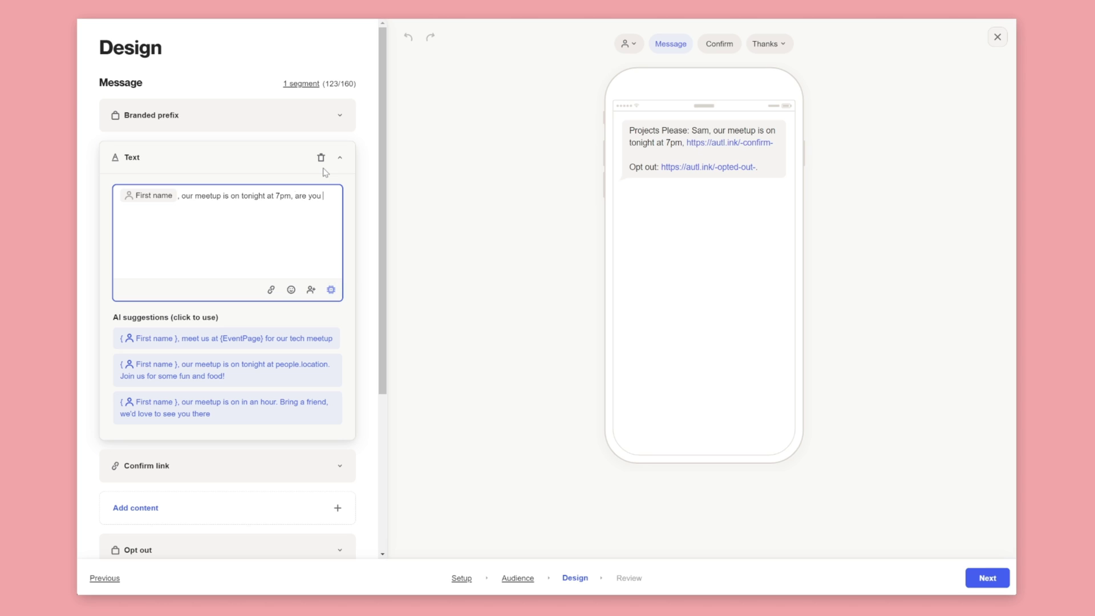
type("joining us?")
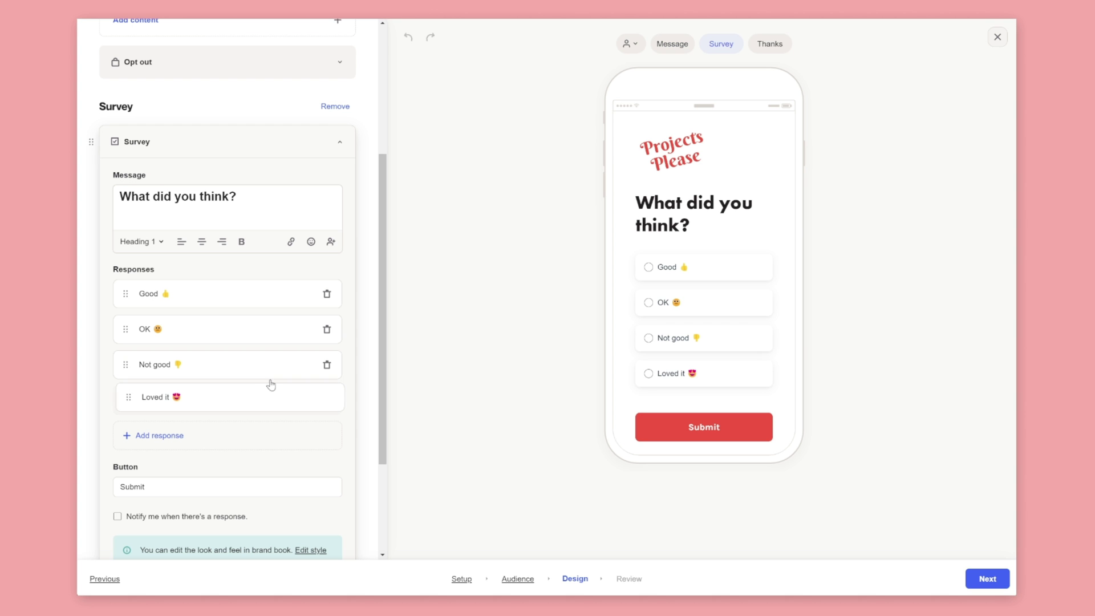
left_click_drag(269, 383, 267, 297)
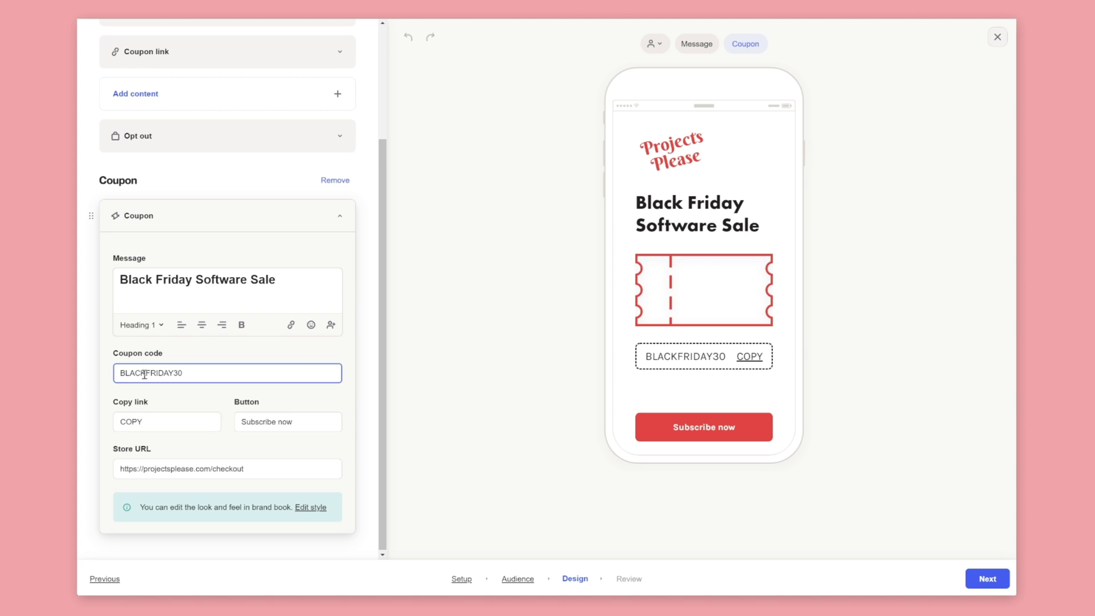
type("7pm")
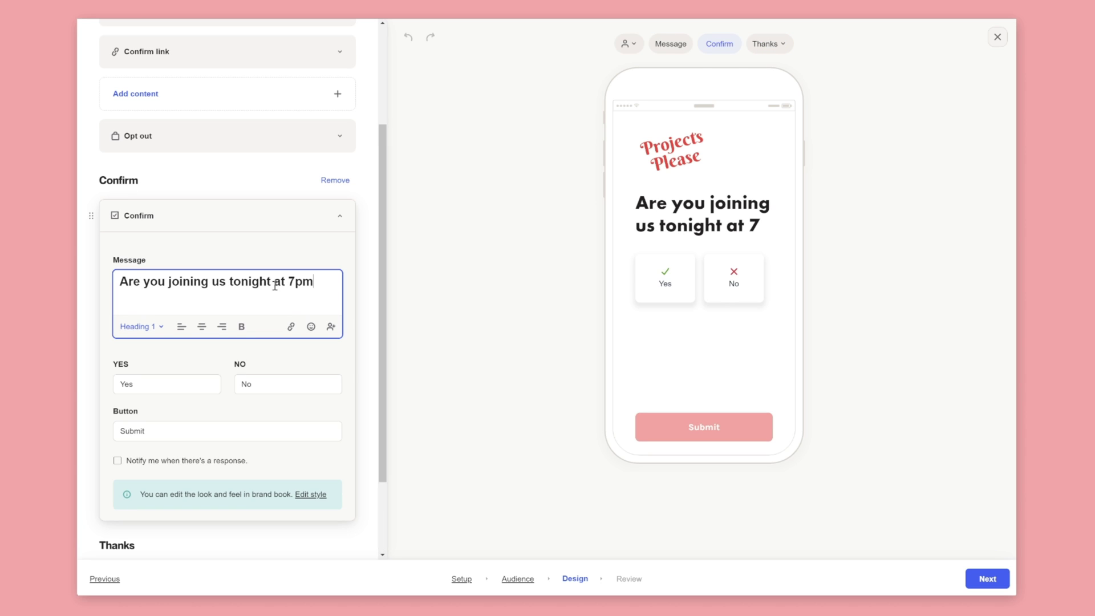
type("?")
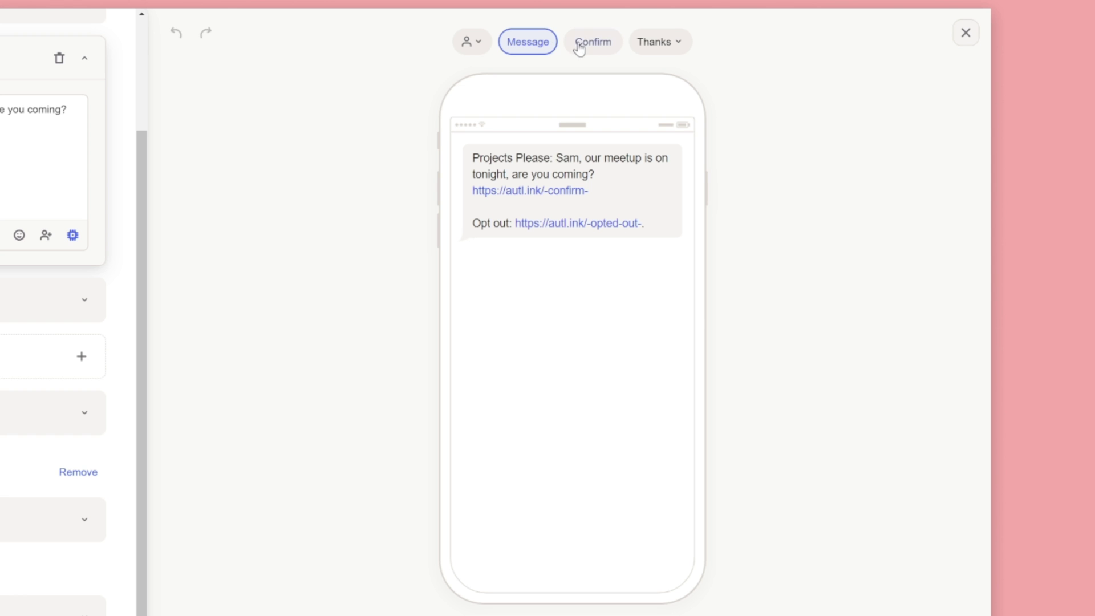
left_click(592, 48)
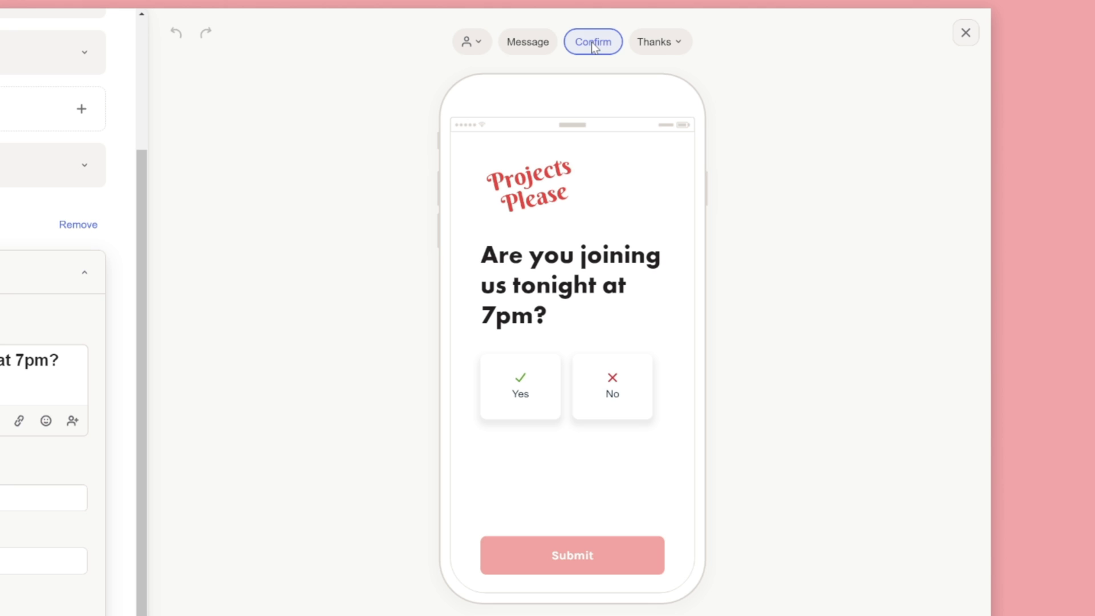
left_click(645, 47)
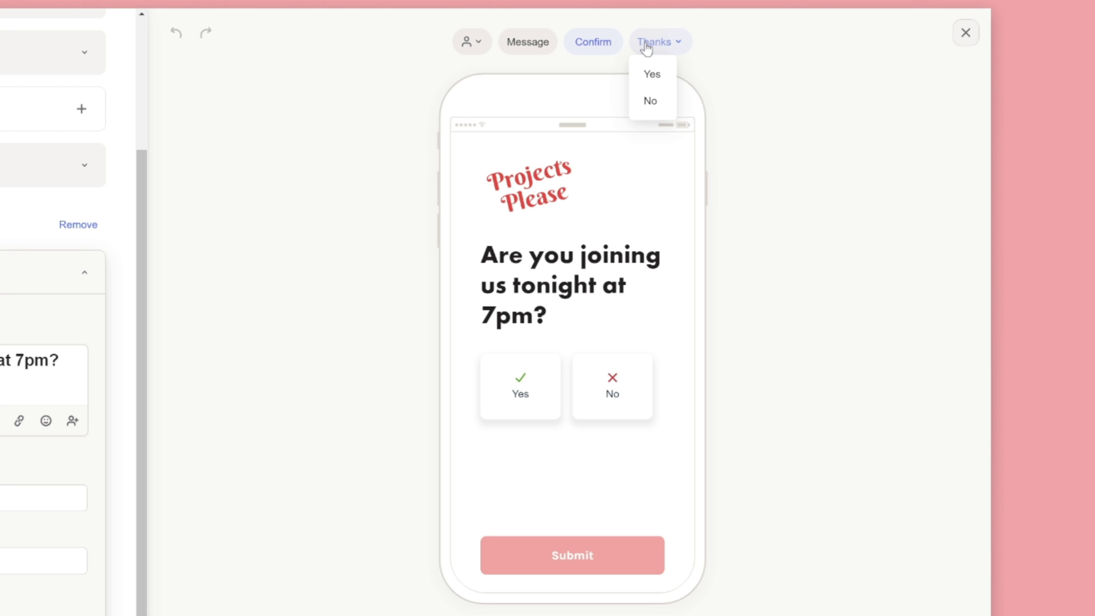
left_click(651, 76)
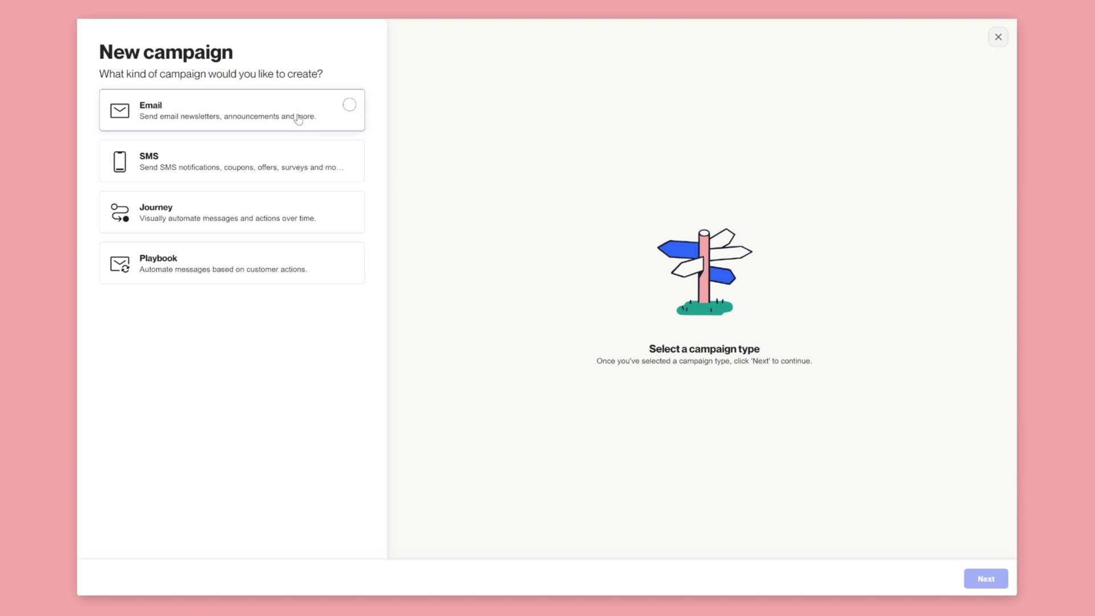
Create an email with a 30% A/B share, the personalised webinar subject, and rate-limited delivery
left_click(298, 120)
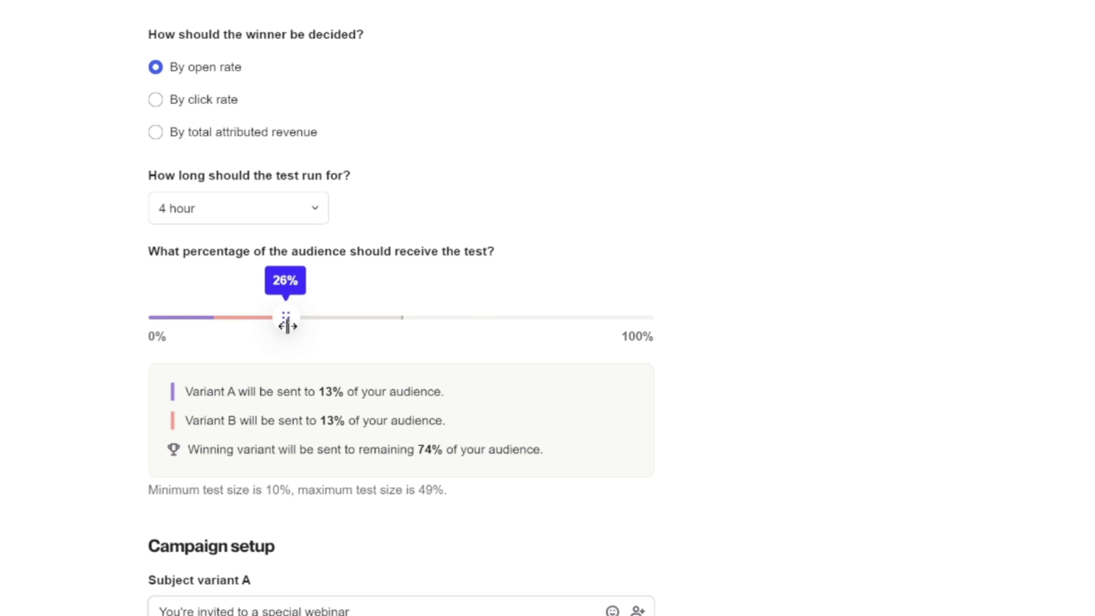
left_click_drag(286, 325, 305, 324)
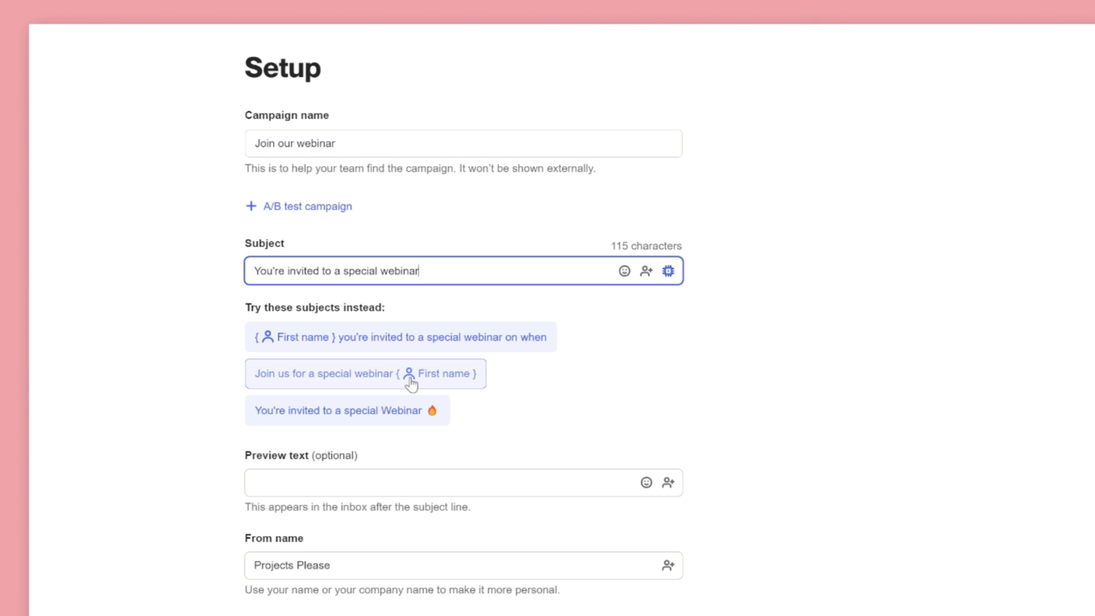
left_click(406, 376)
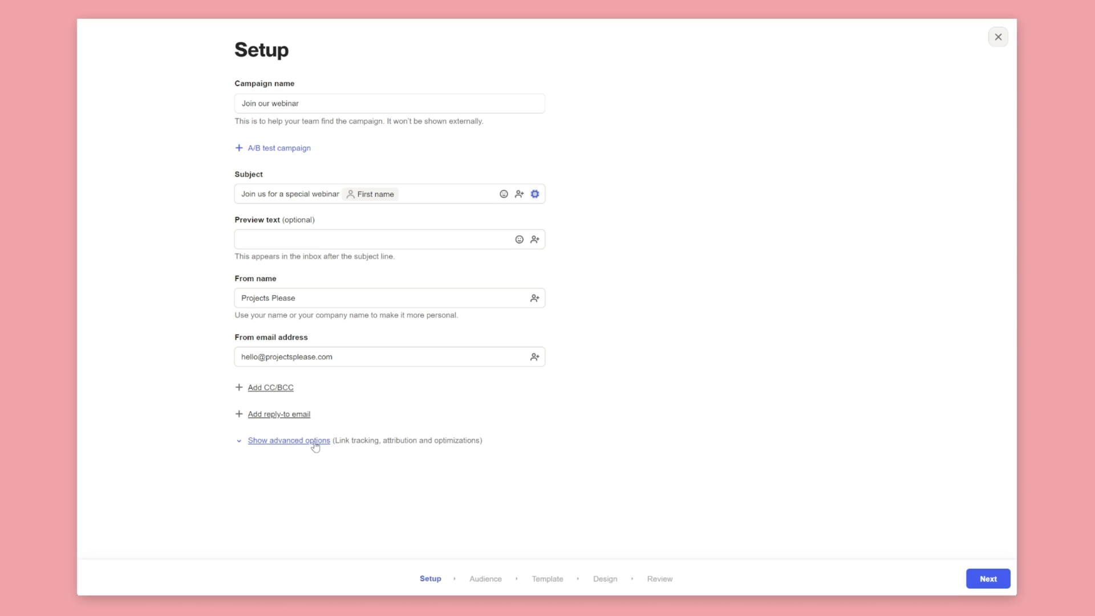
left_click(314, 442)
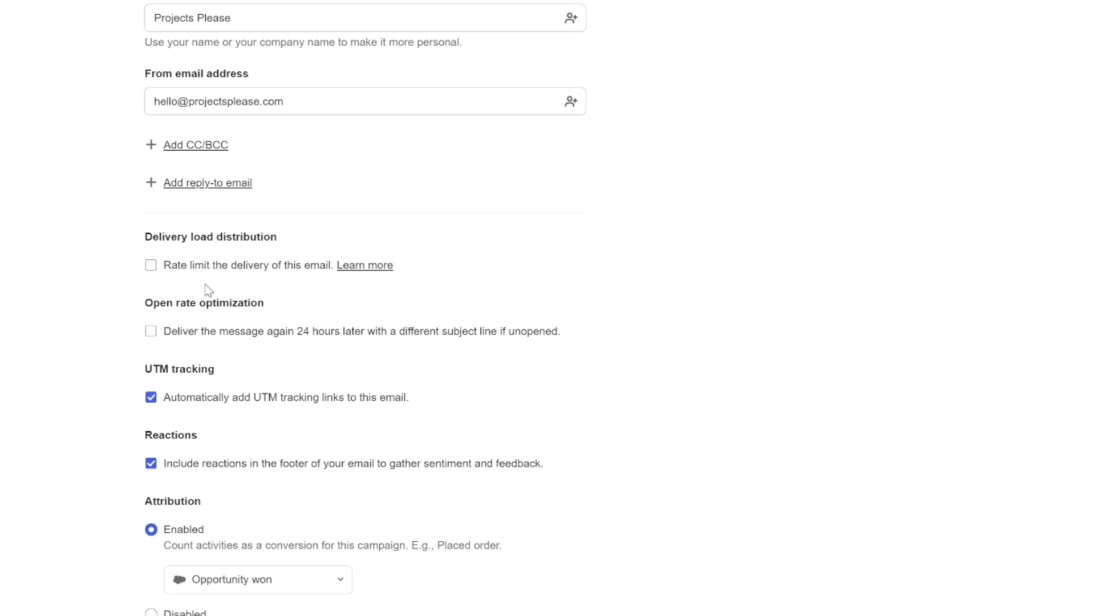
left_click(152, 266)
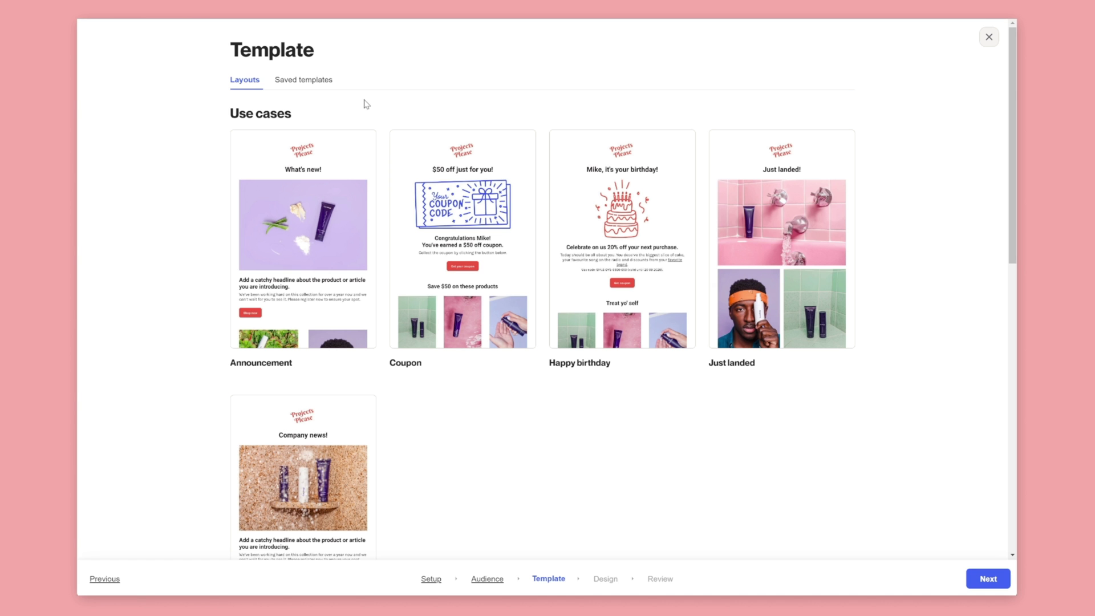
Use the Nurture saved template for the webinar email
left_click(325, 83)
left_click(322, 166)
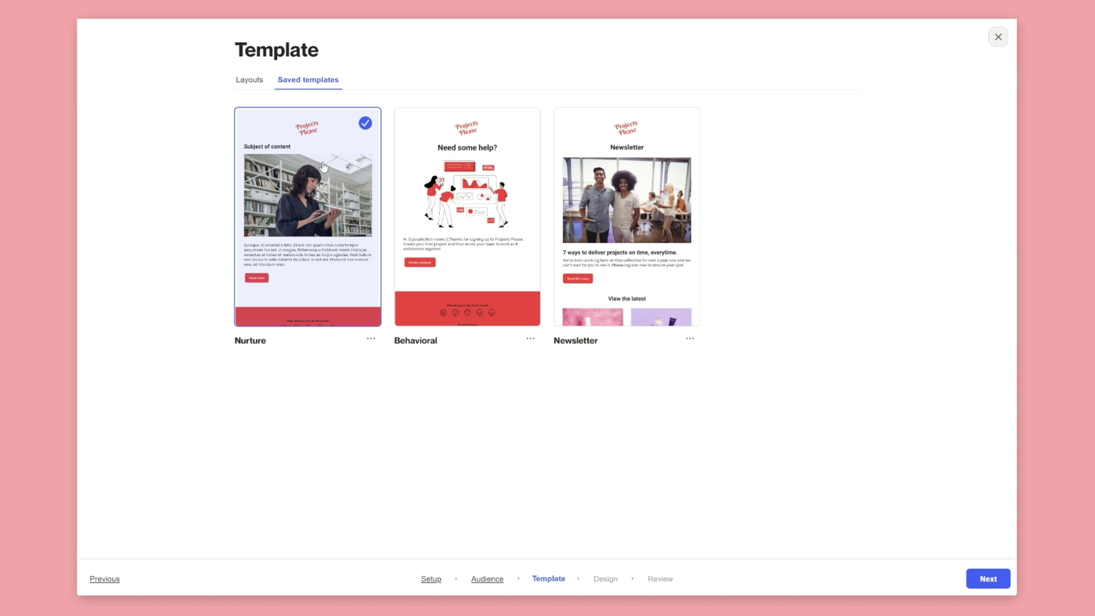
left_click(984, 575)
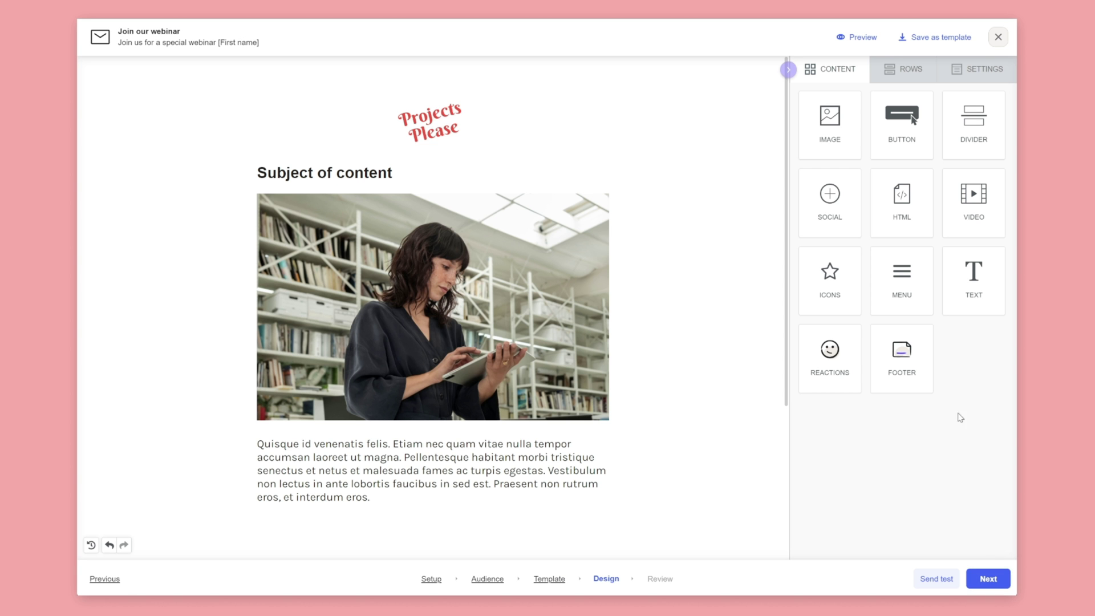
Add a labelled button below the body text and a First name tag in the heading
mouse_move(913, 141)
left_mouse_down()
mouse_move(969, 178)
mouse_move(480, 518)
left_mouse_up()
double_click(421, 516)
type("Read")
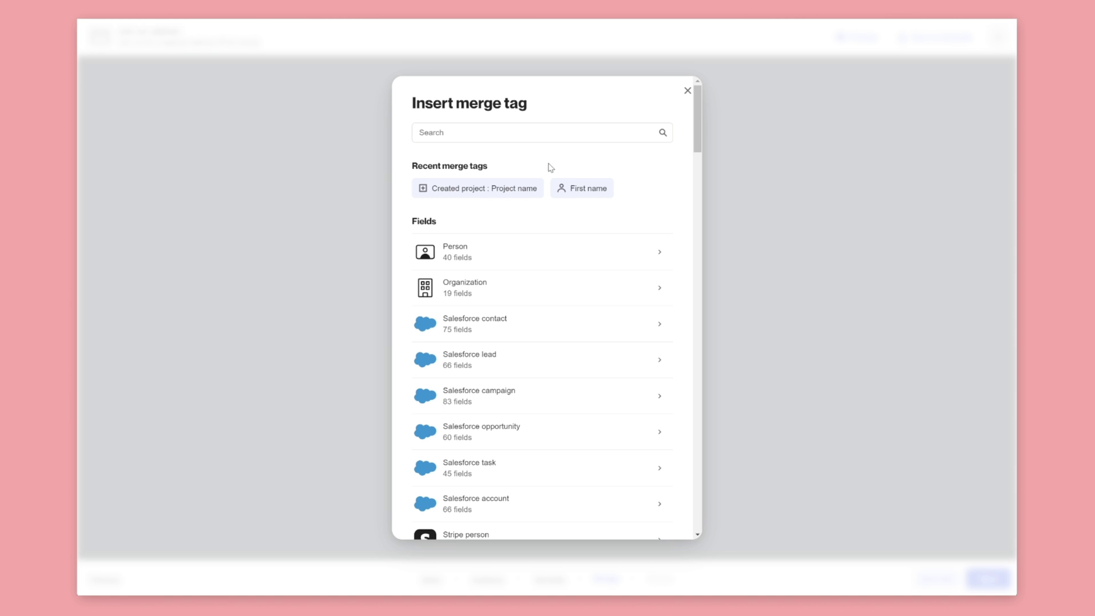
left_click(572, 189)
left_click(435, 372)
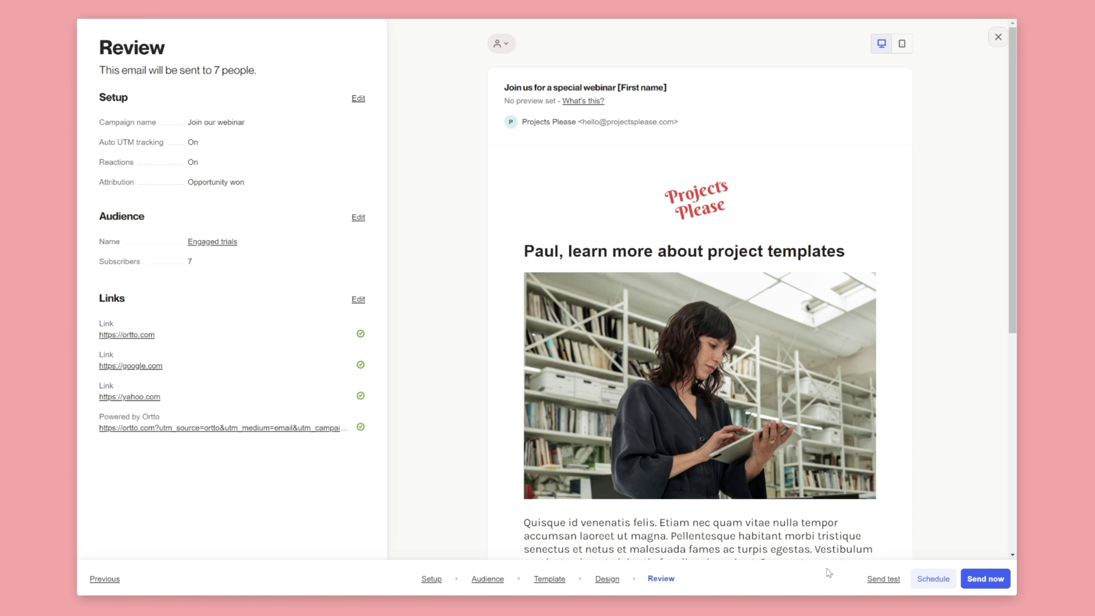
Schedule the email for each recipient's local timezone and view the campaign calendar
left_click(947, 582)
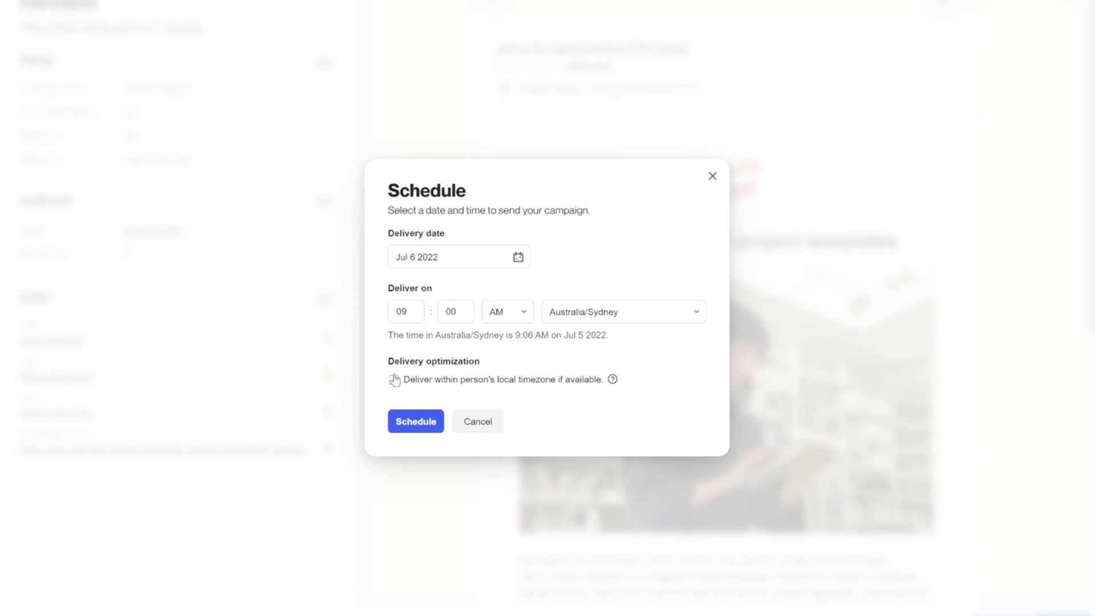
left_click(374, 389)
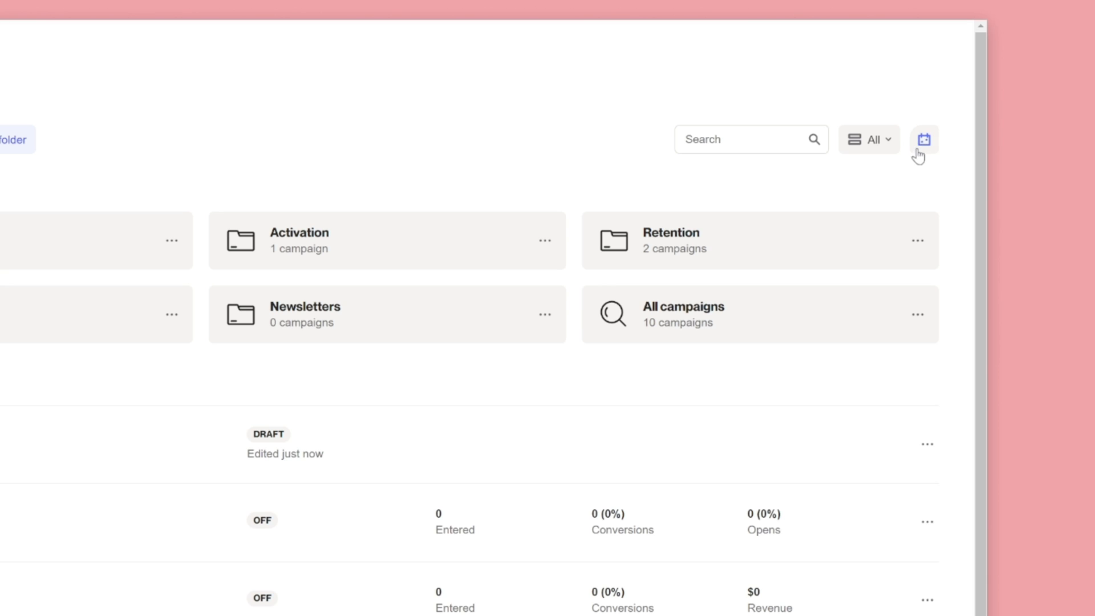
left_click(921, 143)
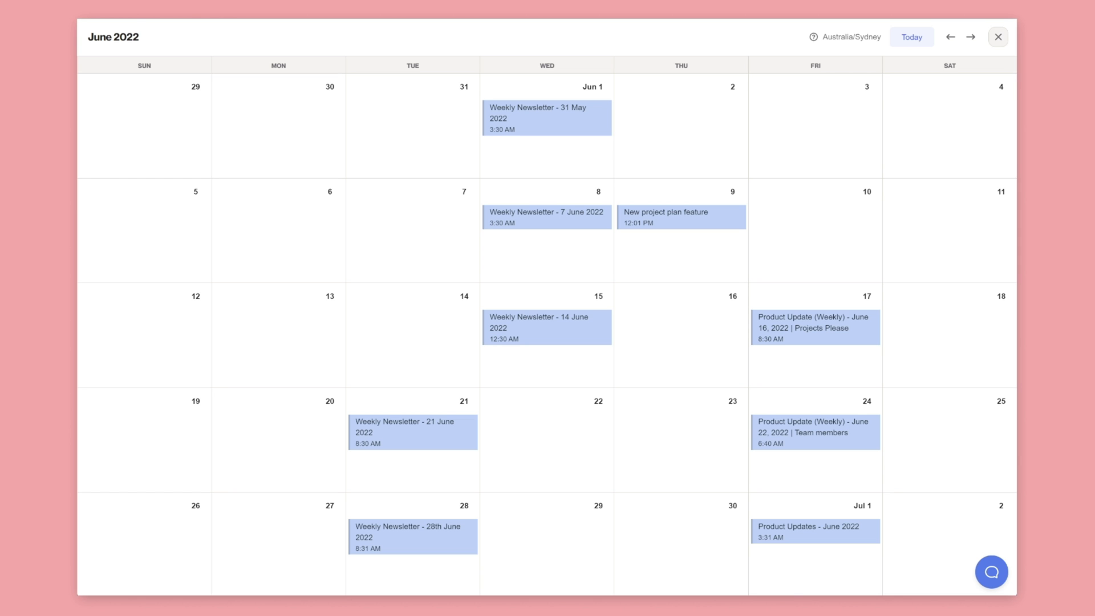
mouse_move(1013, 180)
left_mouse_down()
mouse_move(1060, 280)
mouse_move(1061, 390)
left_mouse_up()
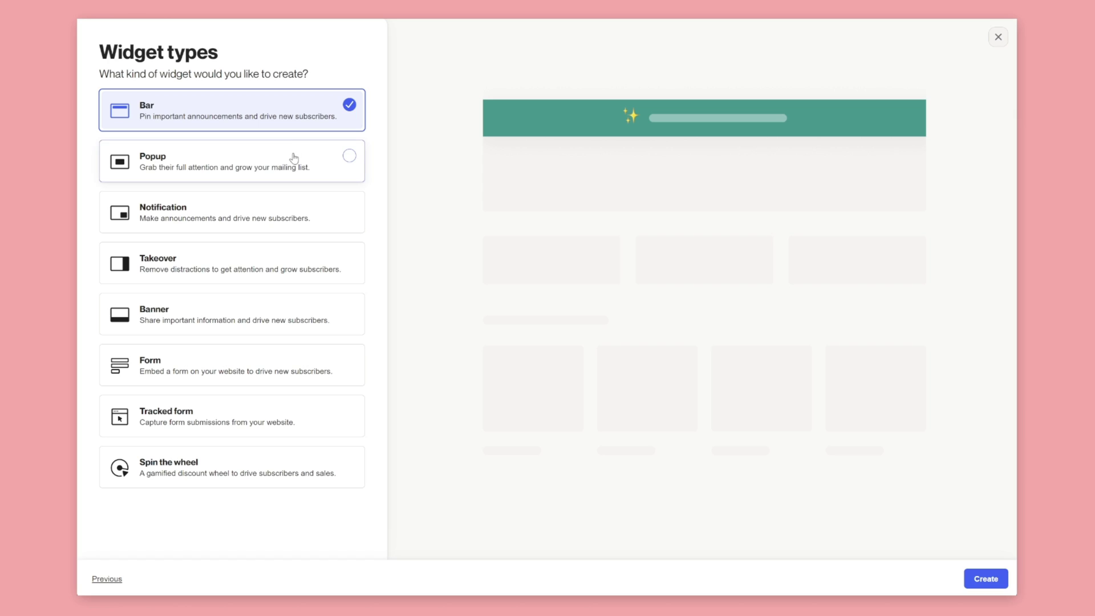
Build a form widget with team size below the name fields, plus a greeting reaction row
left_click(294, 158)
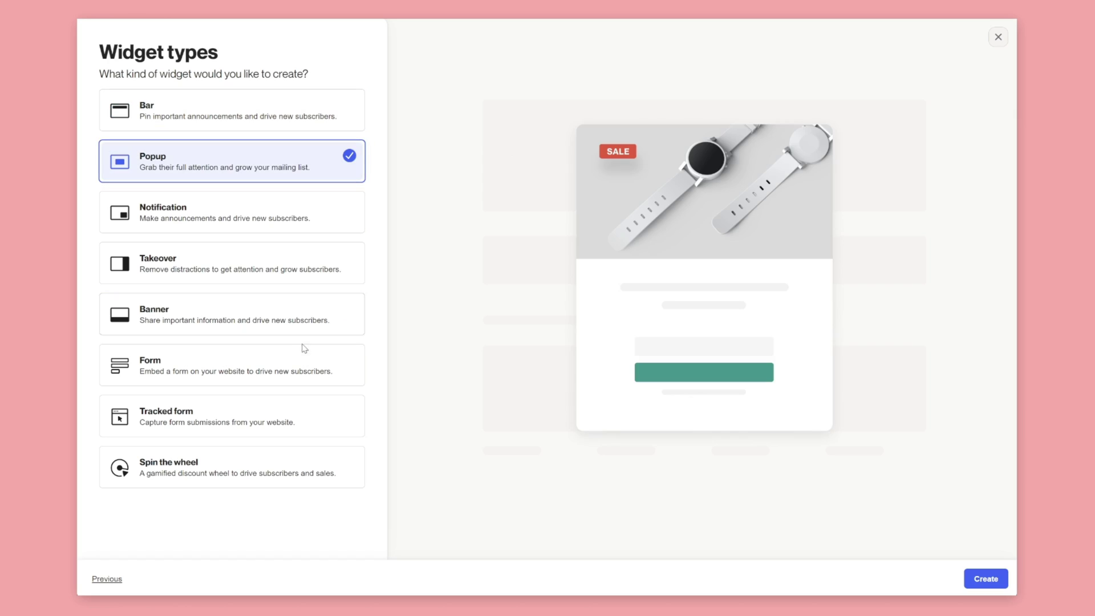
left_click(301, 360)
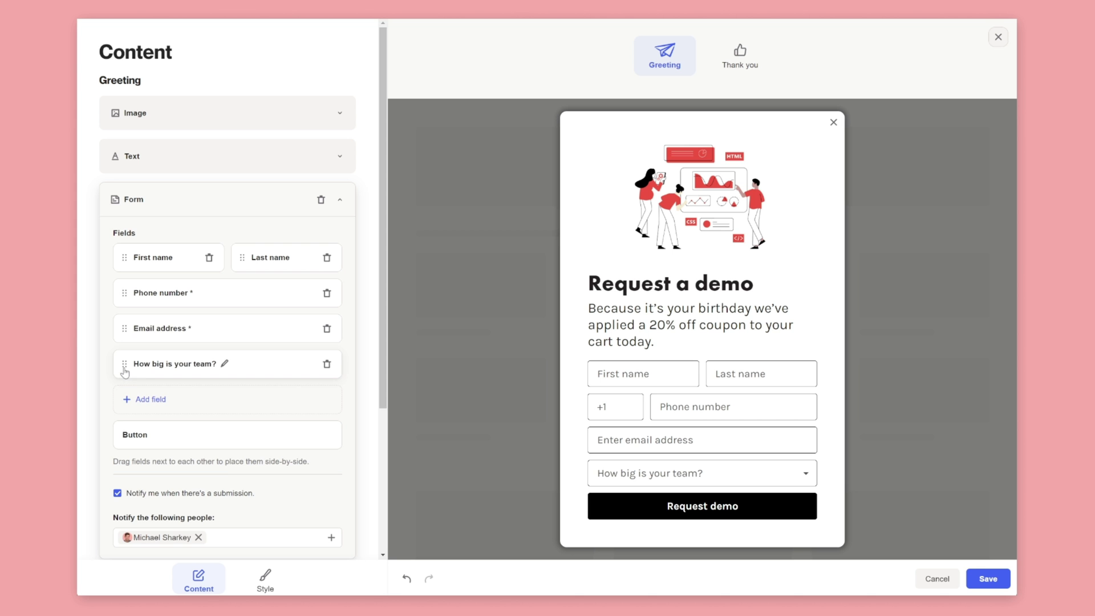
left_click_drag(124, 362, 126, 278)
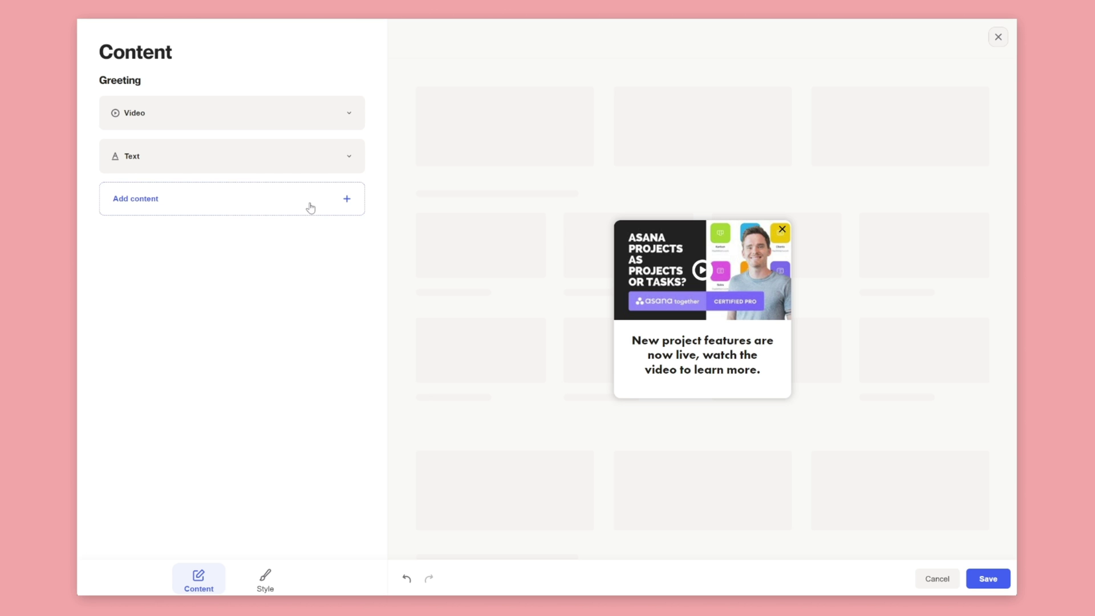
left_click(306, 198)
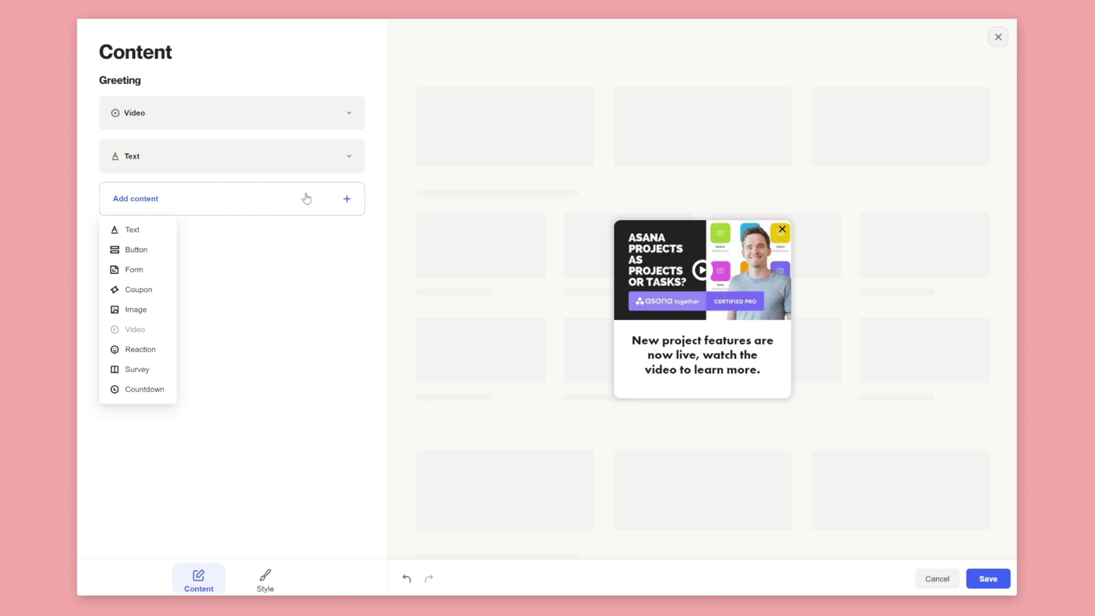
left_click(139, 349)
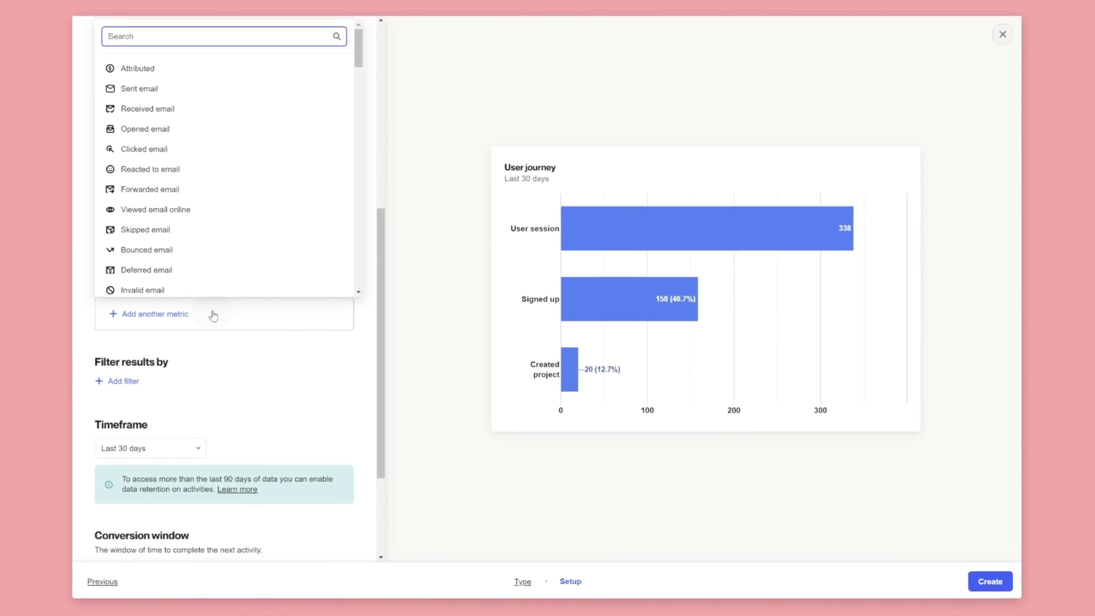
type("added")
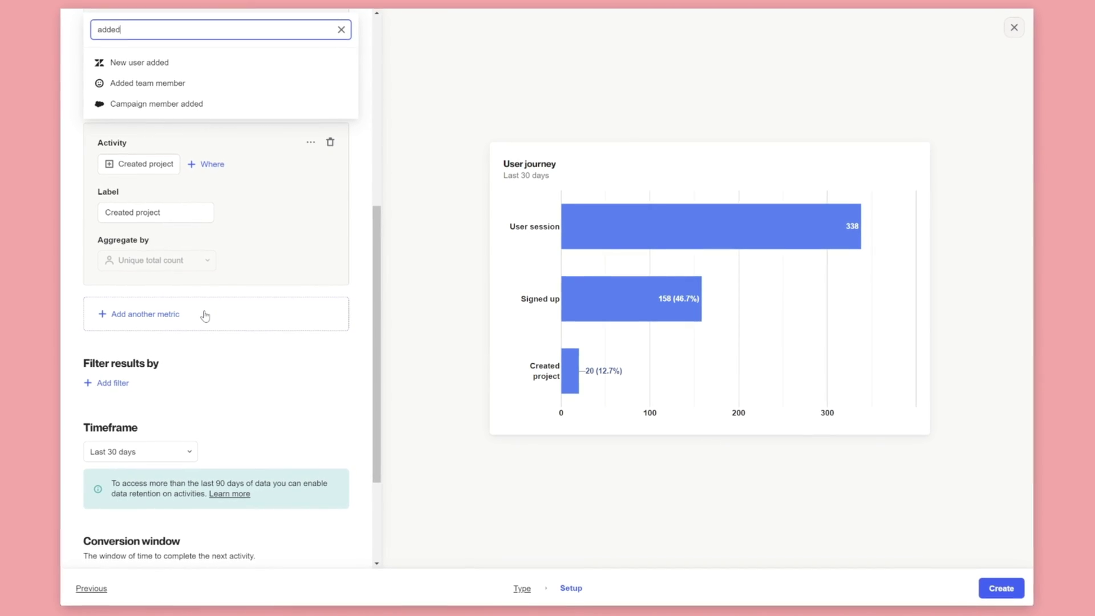
Add Added team member and Added new user metrics, aggregated as a sum of an attribute
left_click(174, 80)
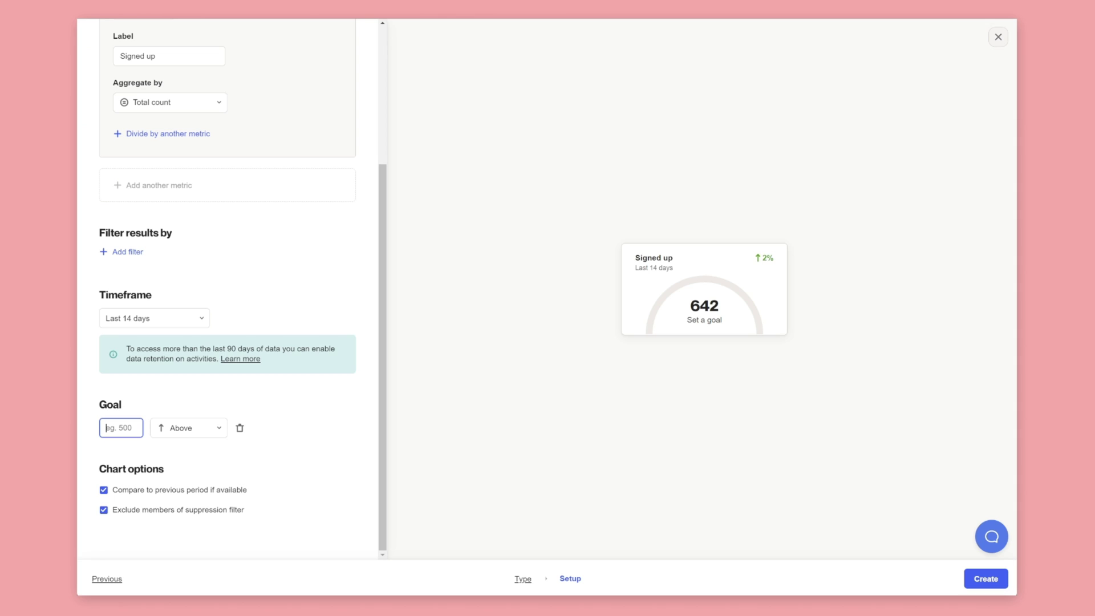
type("1000")
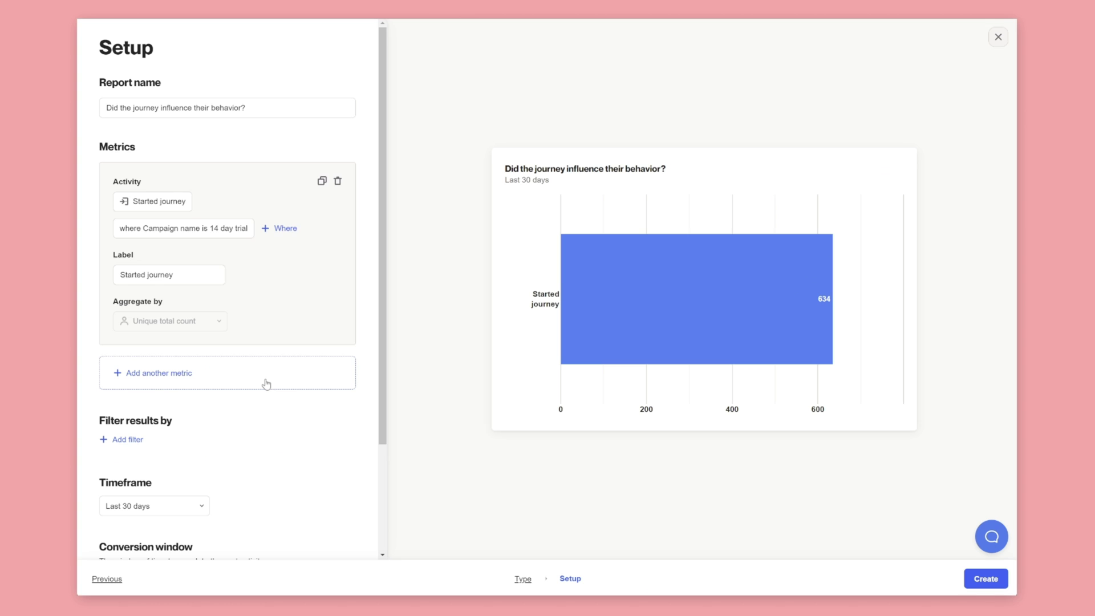
left_click(267, 384)
type("added")
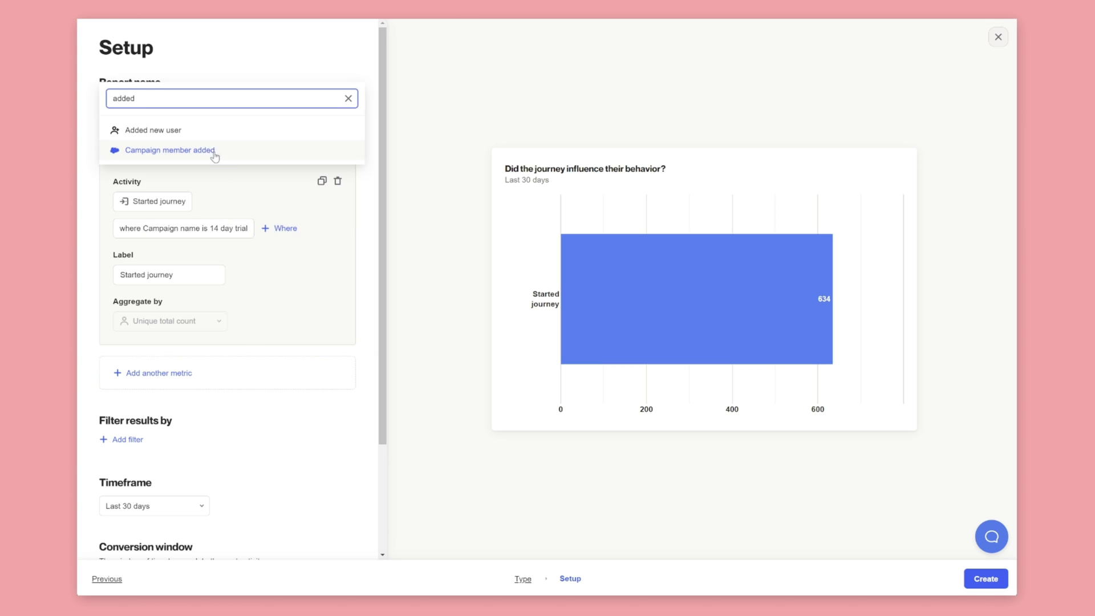
left_click(212, 139)
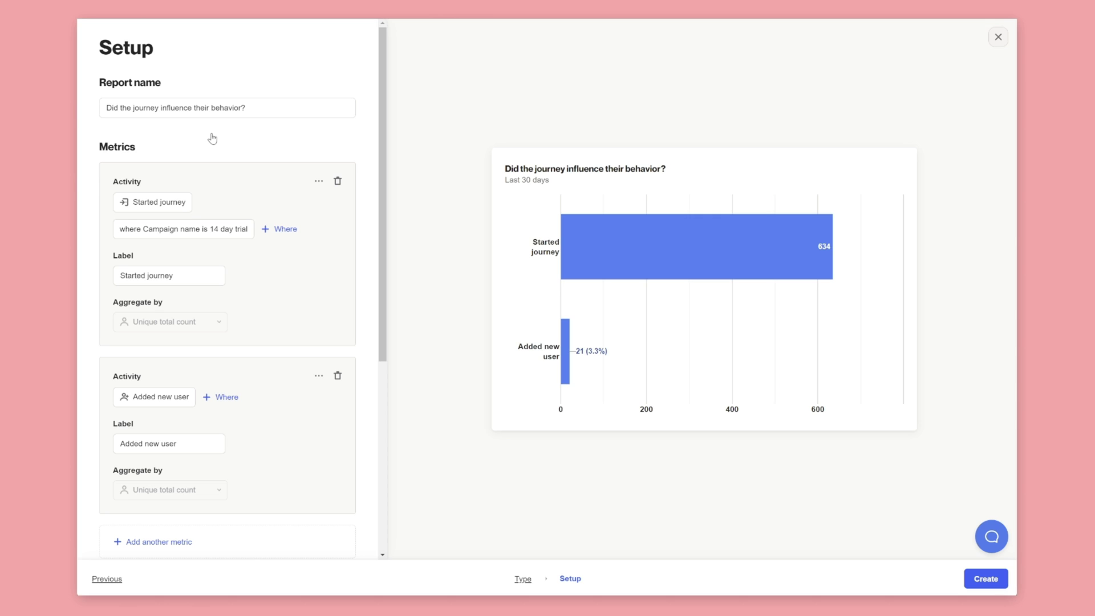
left_click(185, 426)
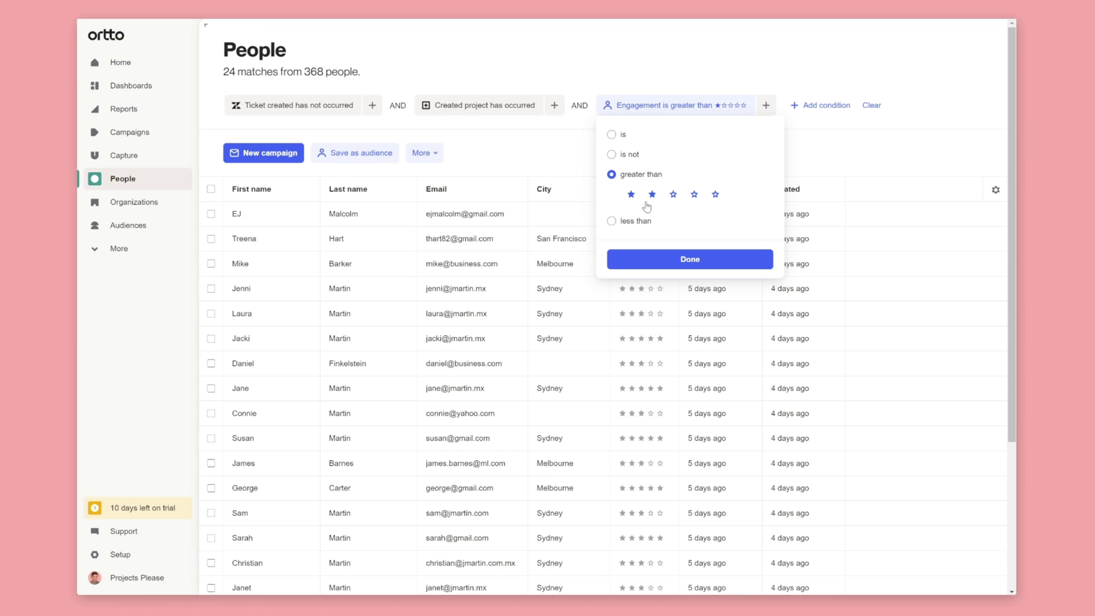
Filter People by the engagement condition and a 51-100 team size
left_click(690, 259)
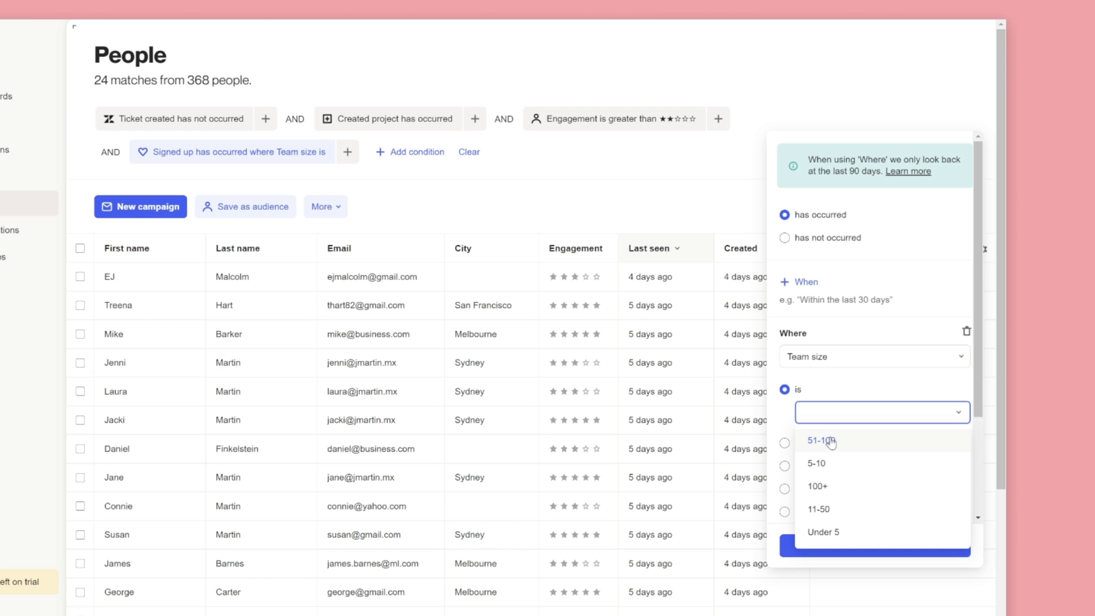
left_click(822, 440)
left_click(843, 542)
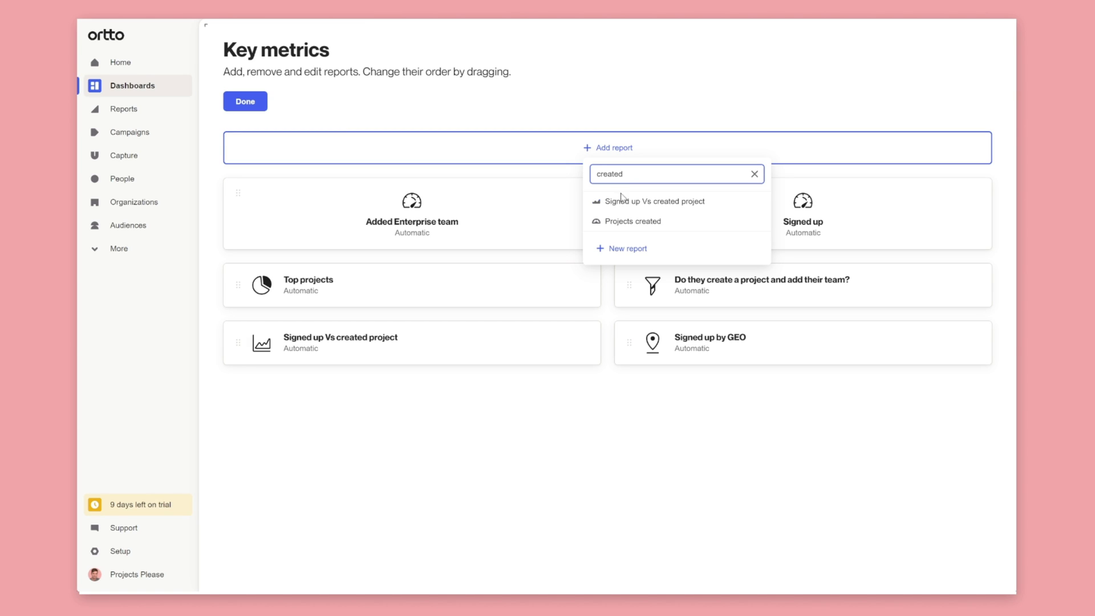
Add Projects created with Signed up first, share the dashboard, and move Requested demo below Signed up
left_click(632, 220)
left_click_drag(633, 220, 391, 216)
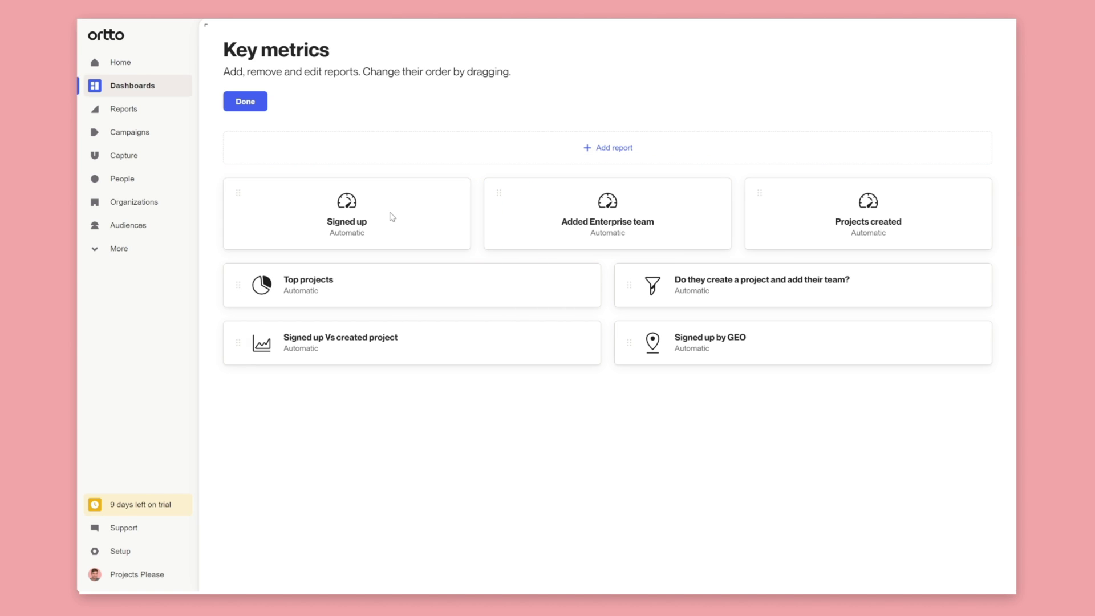
left_click(258, 104)
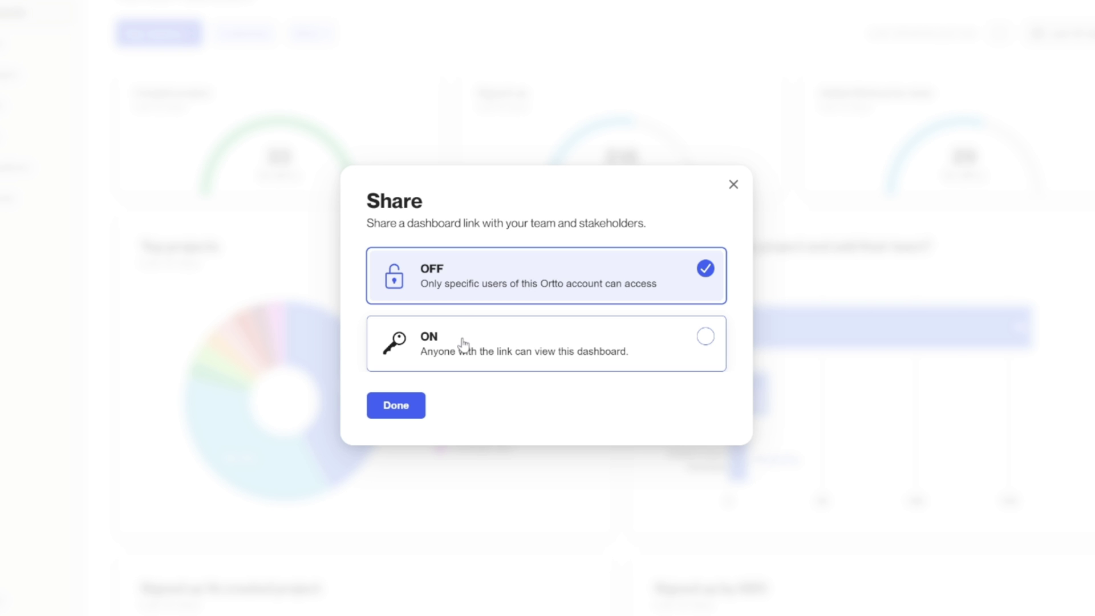
left_click(462, 346)
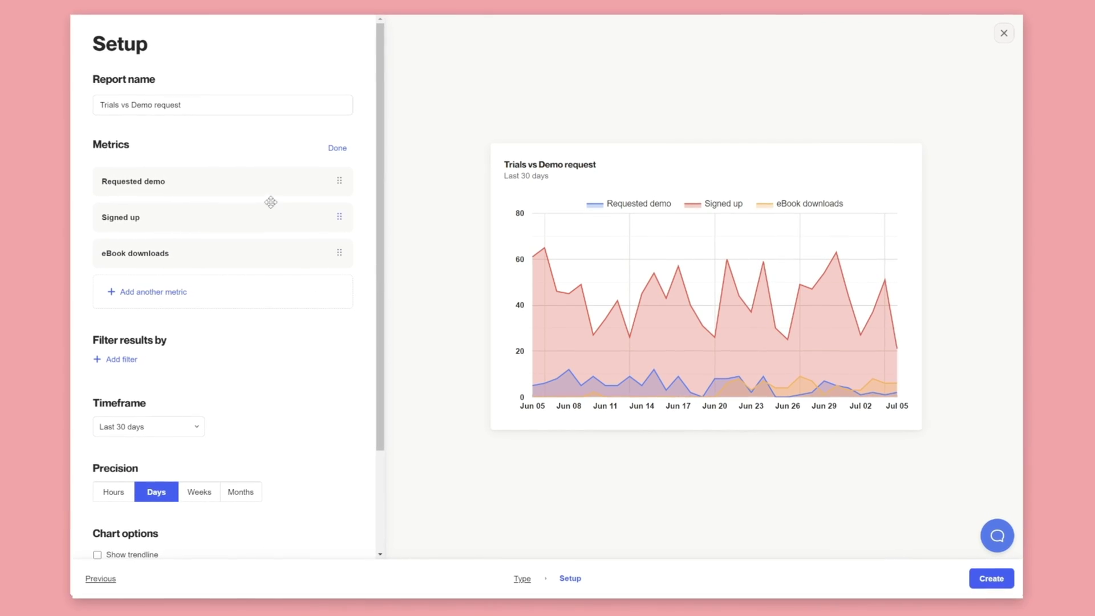
left_click_drag(267, 182, 261, 213)
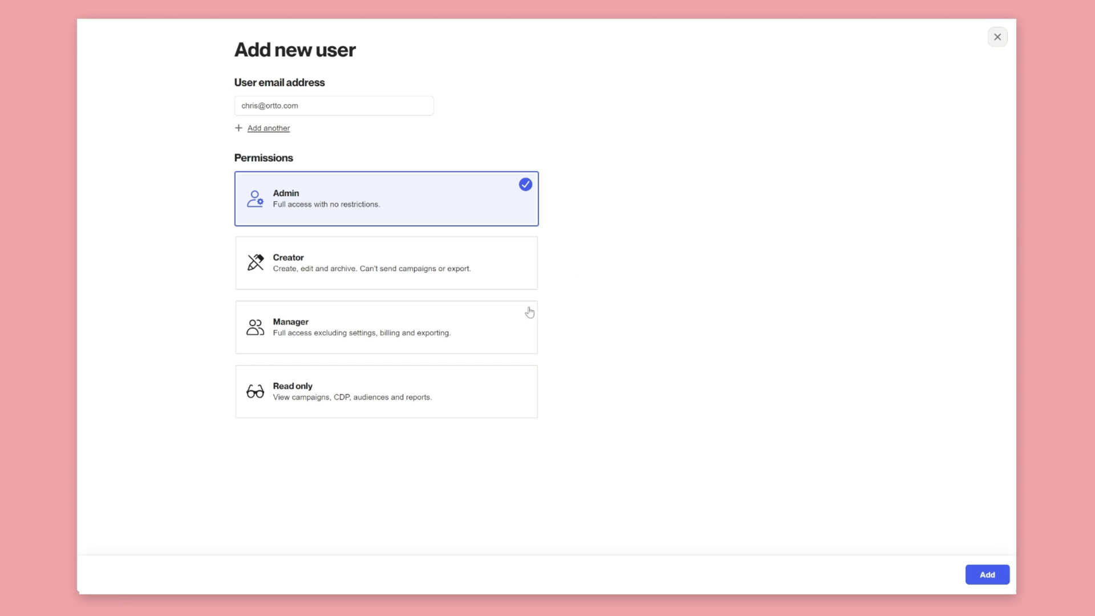
Give the new user the Manager role and enforce Okta single sign-on for all logins
left_click(523, 320)
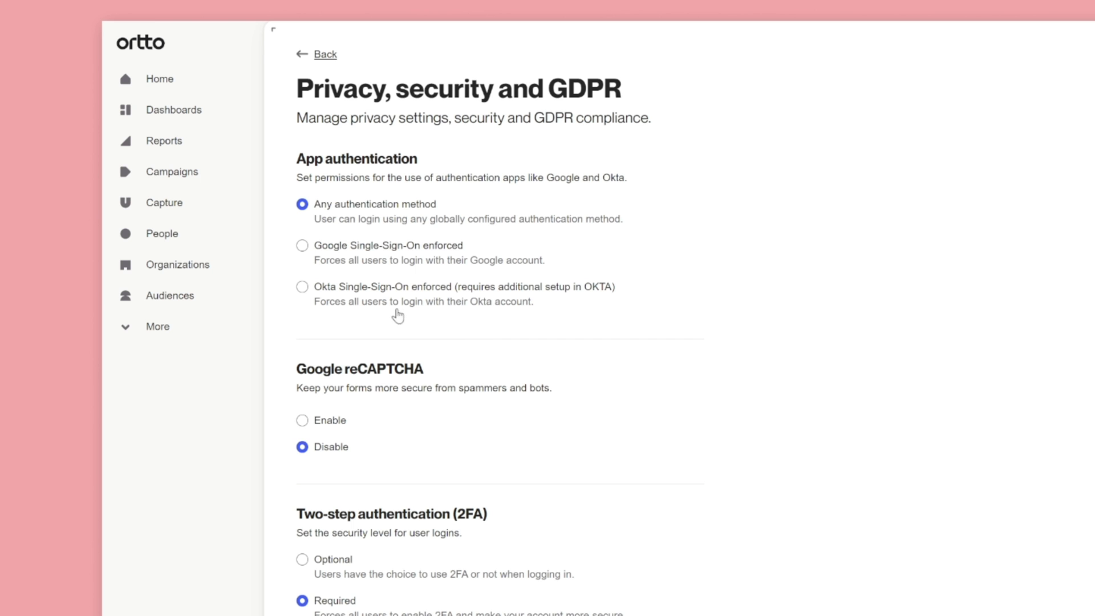
left_click(304, 287)
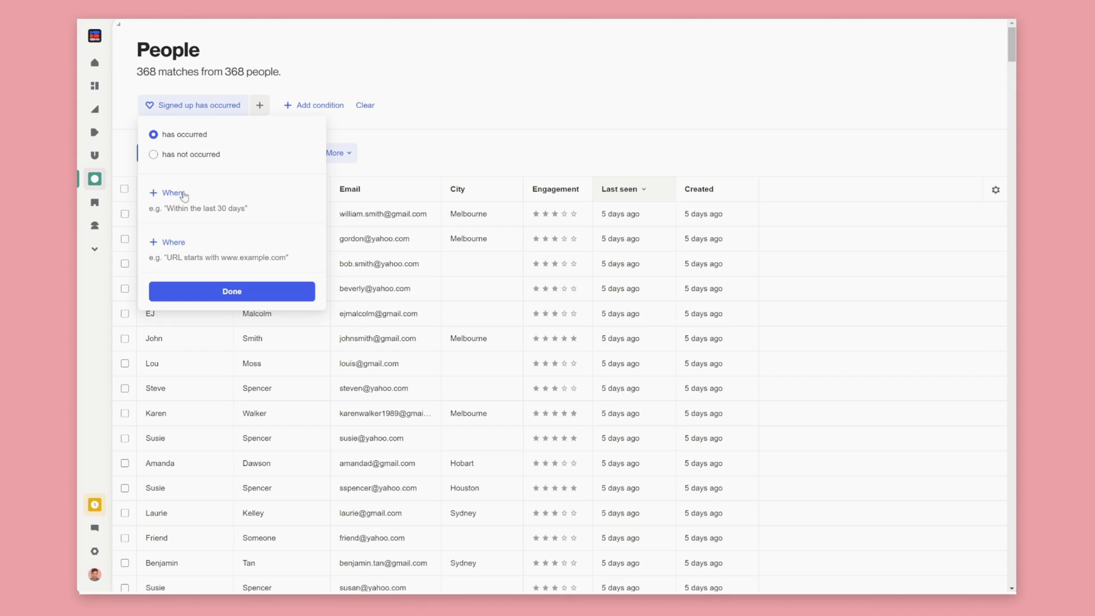
Add an 'in the last 30 days' window to the Signed up filter and apply it
left_click(184, 197)
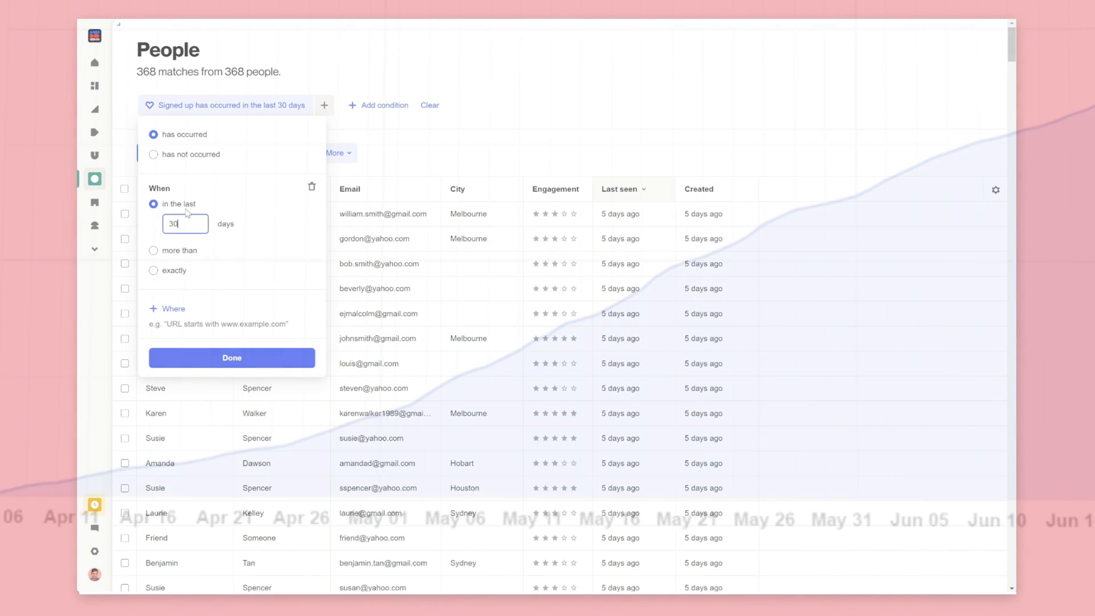
left_click(232, 358)
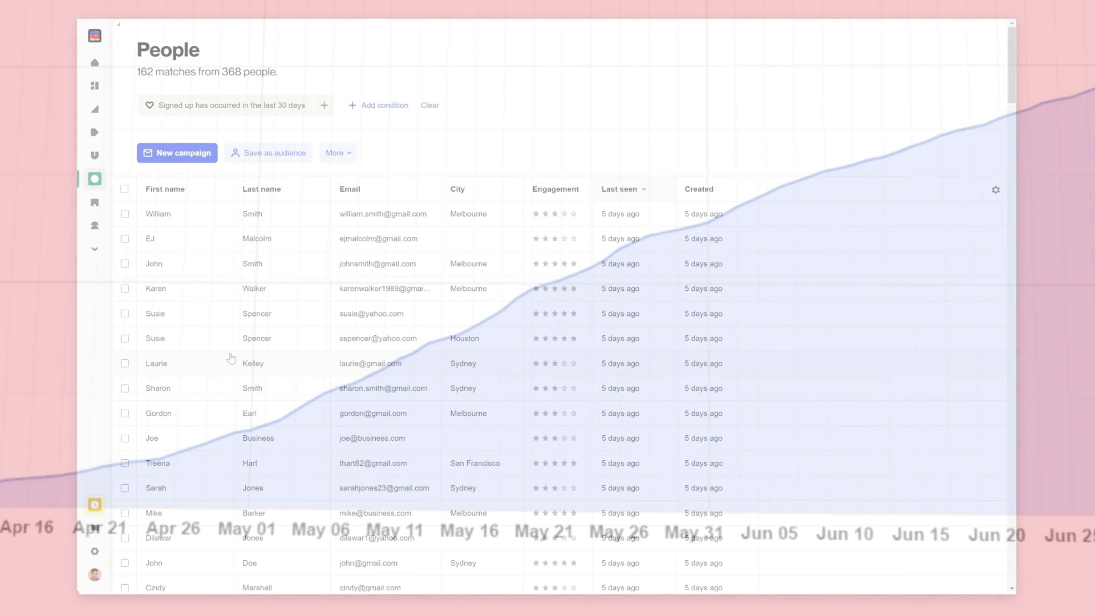